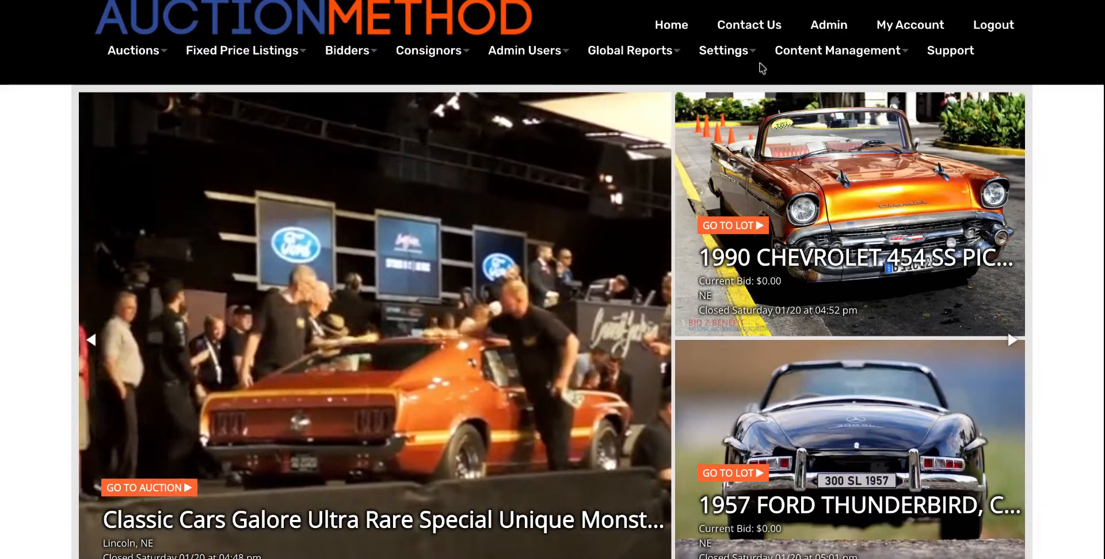
Review the subscription features and their monthly and activation charges in My Site Settings, including Fixed Price Listings, and close the settings
click(735, 56)
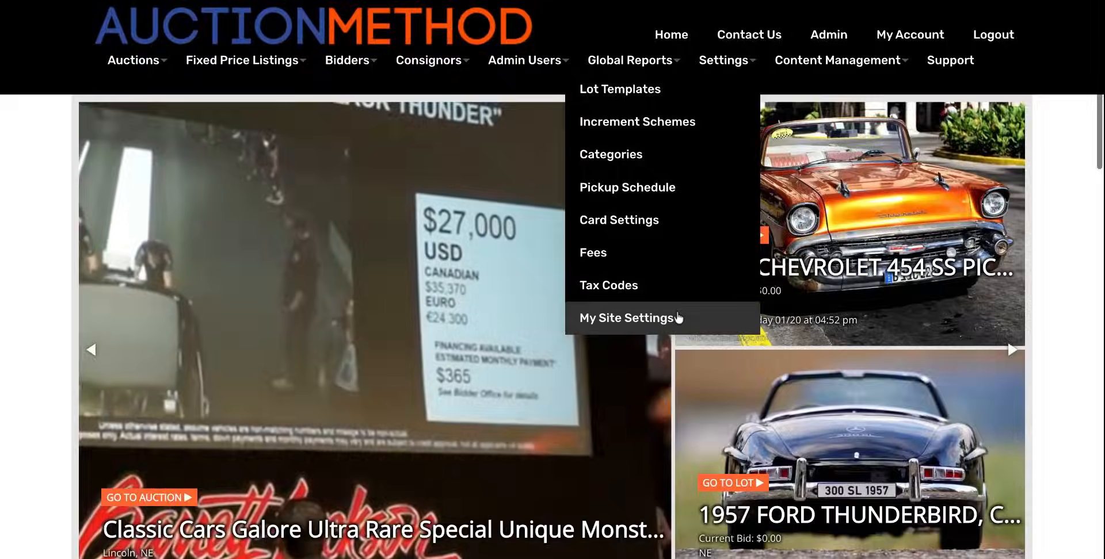
click(679, 317)
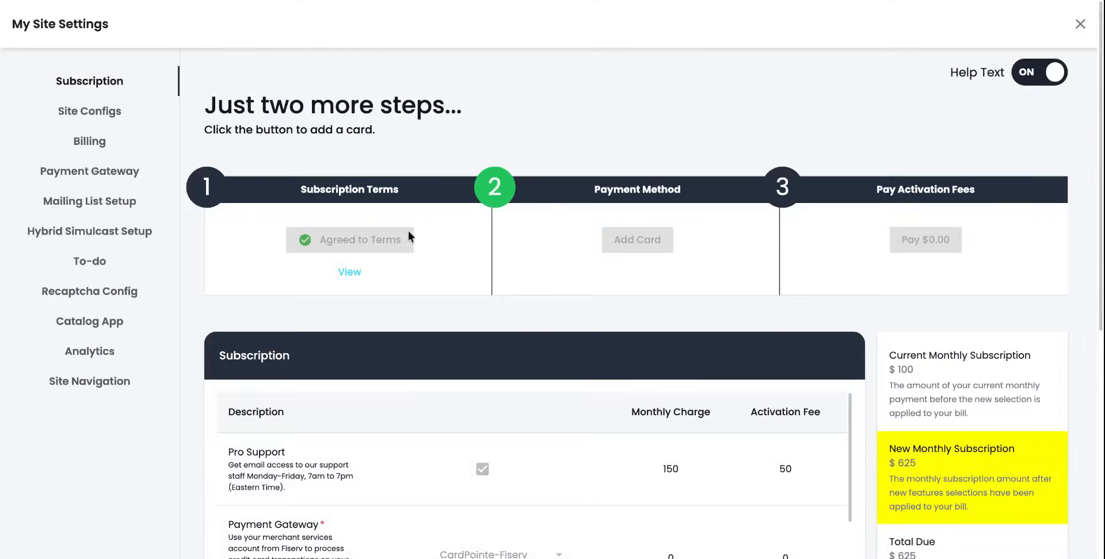
click(92, 81)
scroll(725, 351, down, 3)
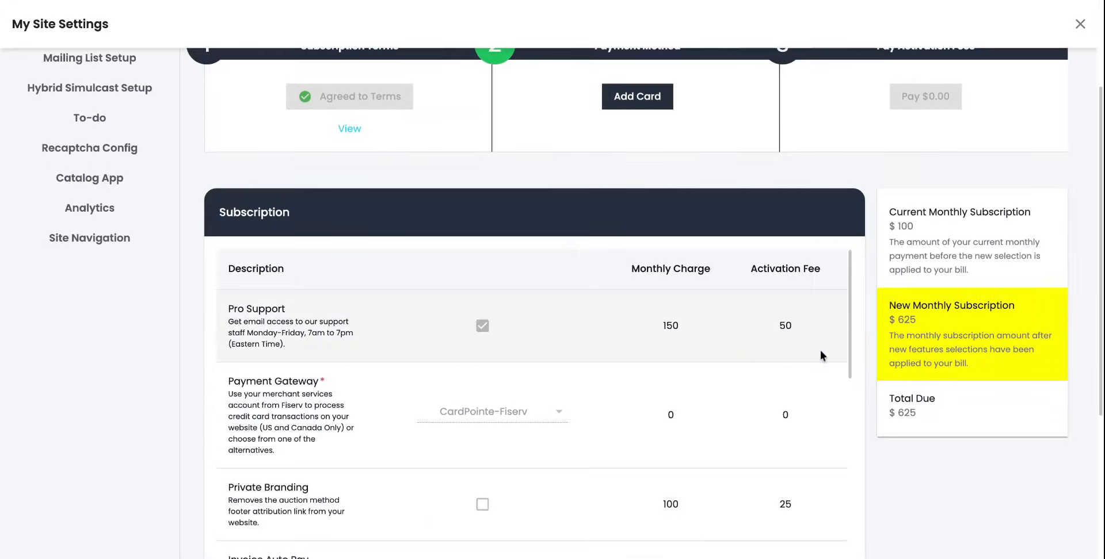
scroll(866, 348, down, 3)
scroll(682, 306, down, 8)
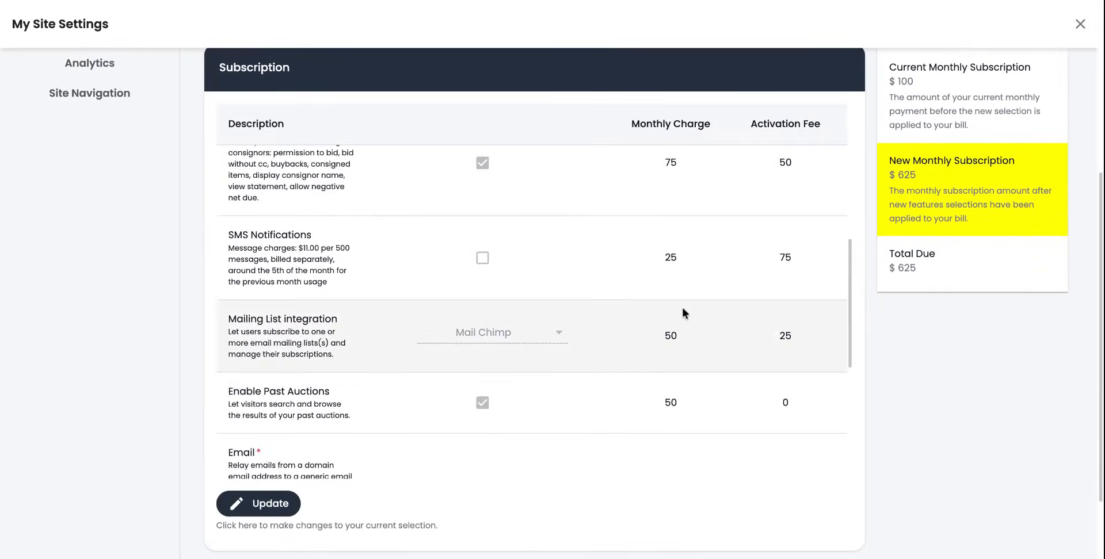
scroll(681, 314, down, 1)
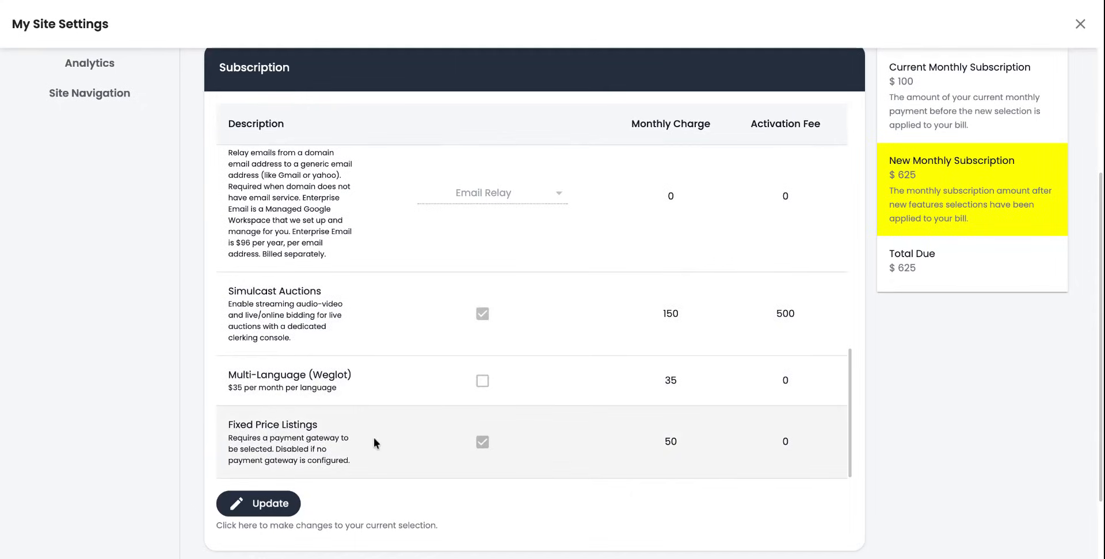
scroll(374, 437, up, 6)
scroll(456, 299, up, 3)
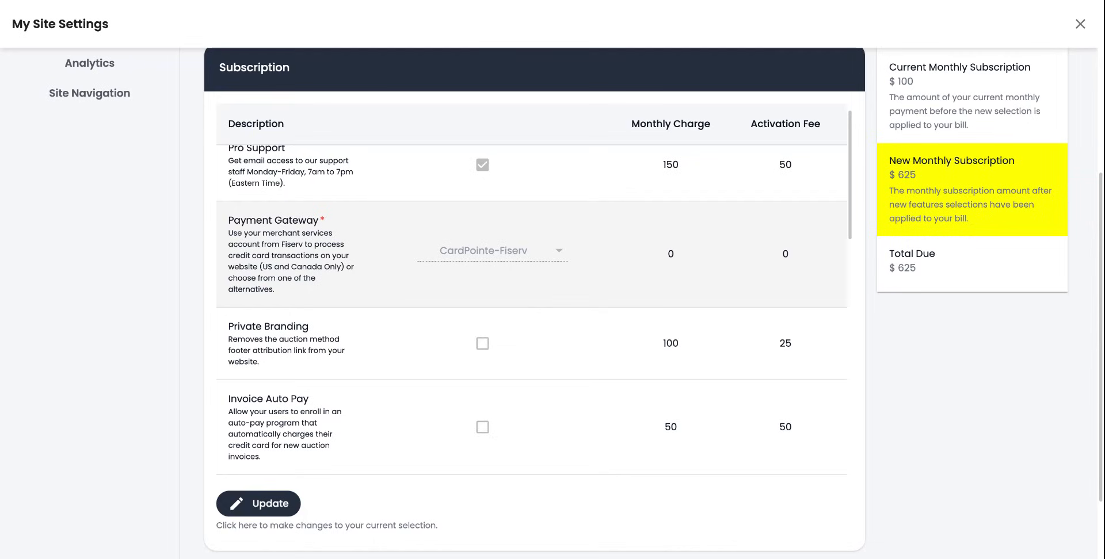
scroll(549, 296, up, 1)
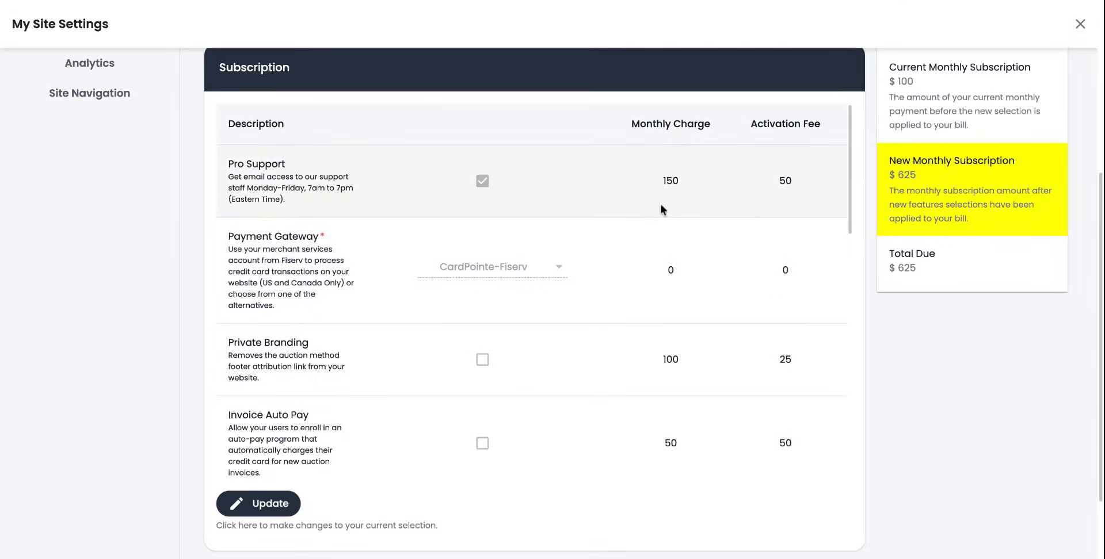
click(1085, 27)
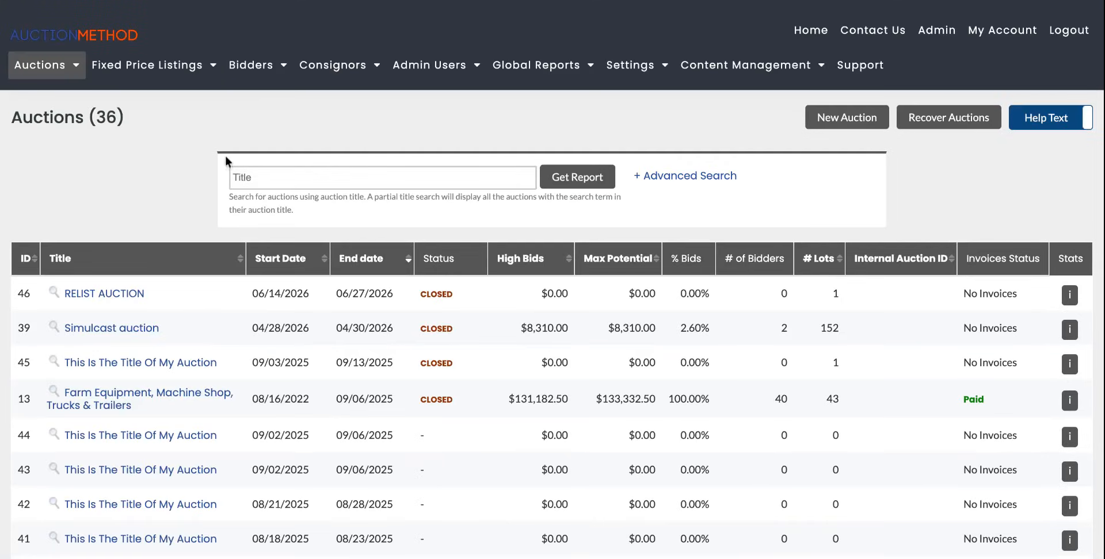
Start adding a new fixed price listing from the Fixed Price Listings page
click(175, 66)
mouse_move(125, 69)
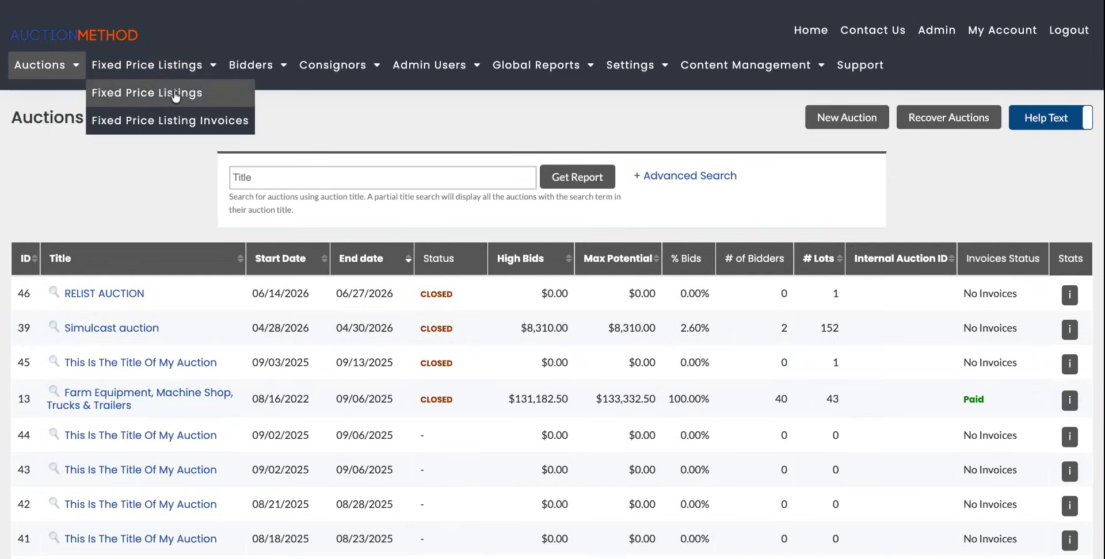
click(205, 93)
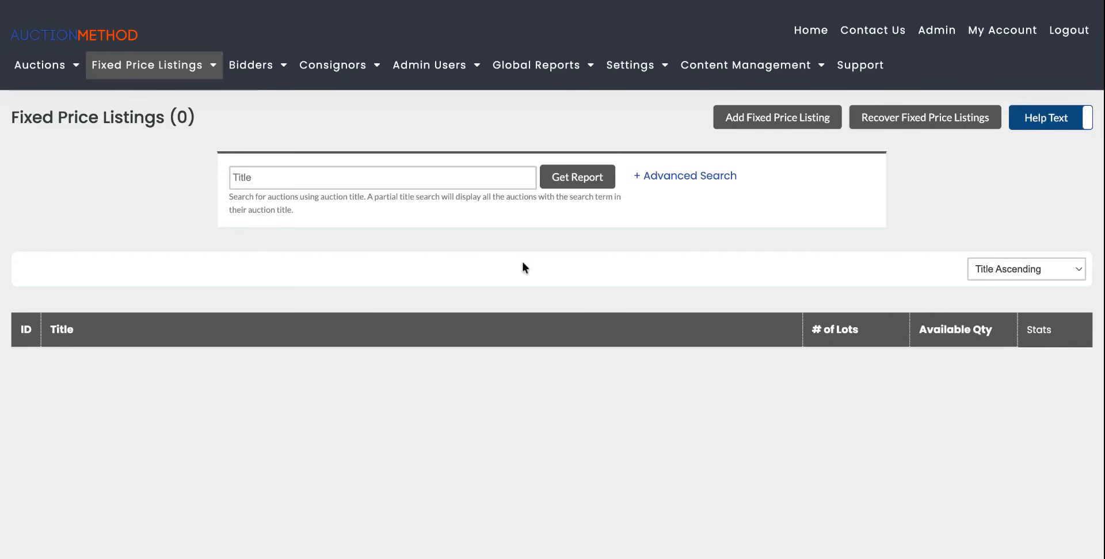
click(790, 123)
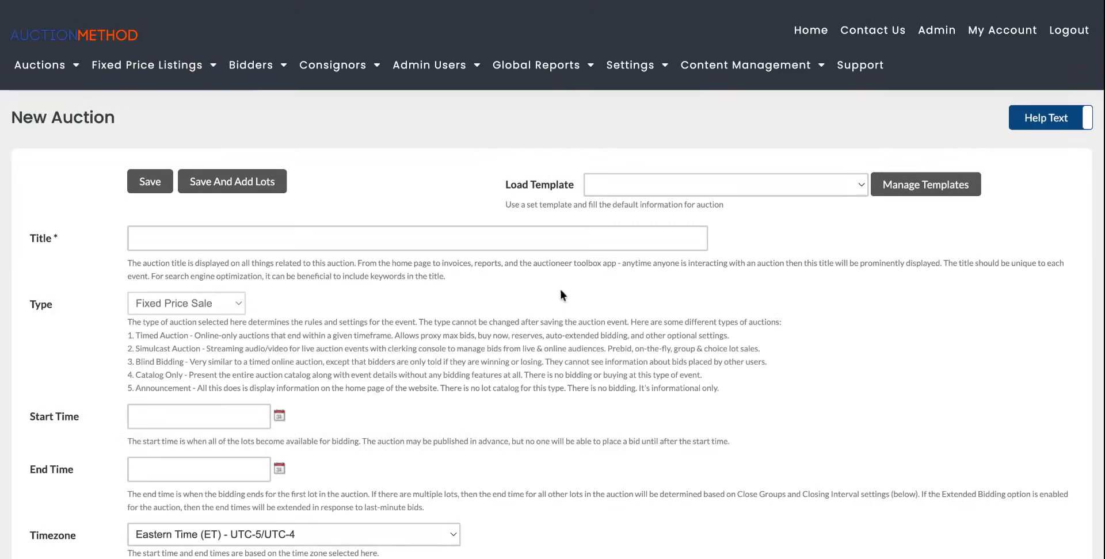
Enter "Fixed Price listing" as the new listing's title
scroll(540, 299, down, 3)
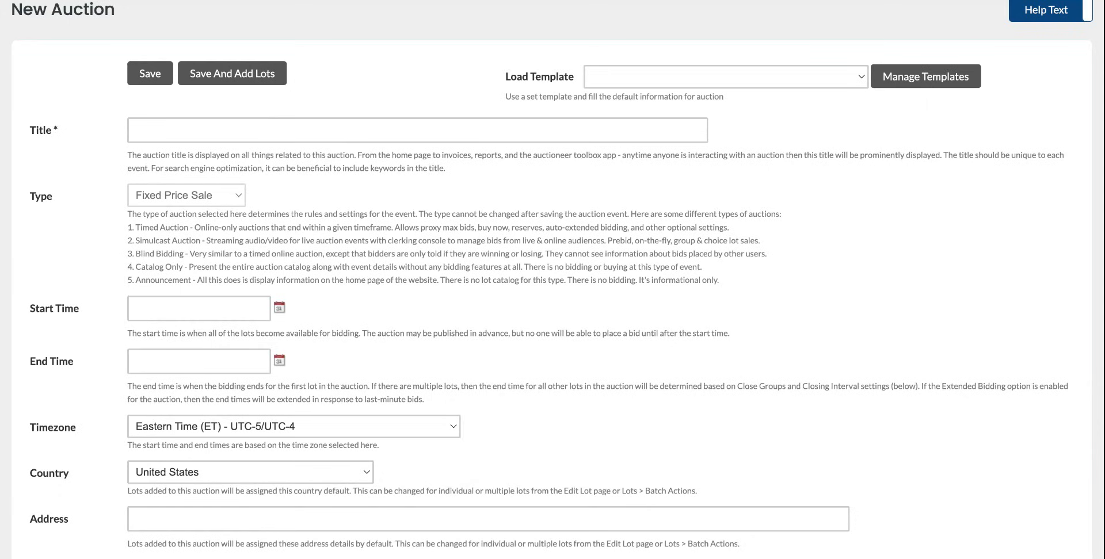
click(276, 129)
text(Fixe dpric)
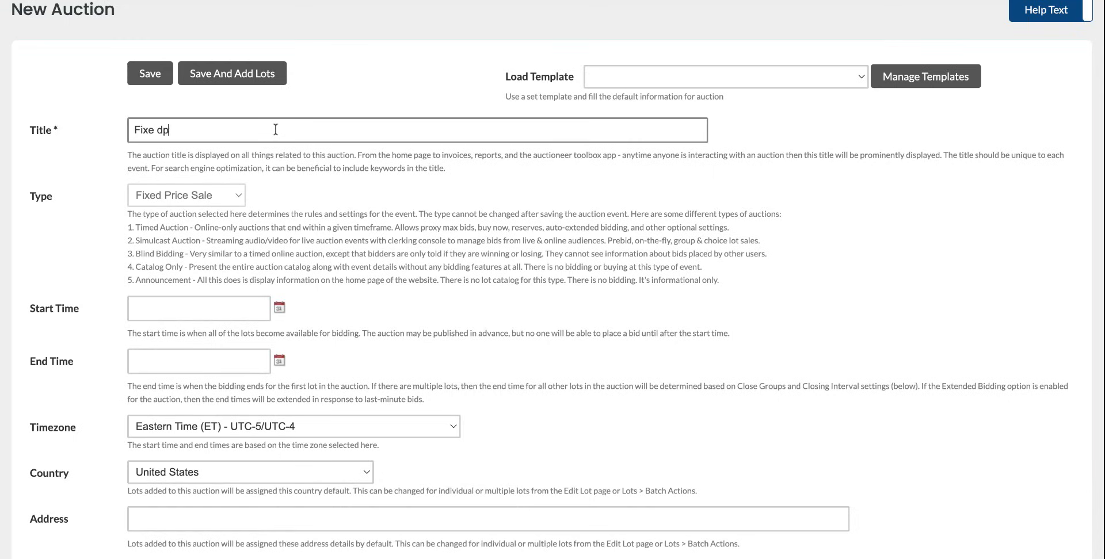
key(BackSpace)
key(BackSpace)
key(BackSpace)
key(BackSpace)
key(BackSpace)
key(BackSpace)
text(d Price listing)
Set the listing's start time to 08/03/2026 12:00AM and its end time to 08/08/2026 12:00AM
scroll(199, 190, down, 1)
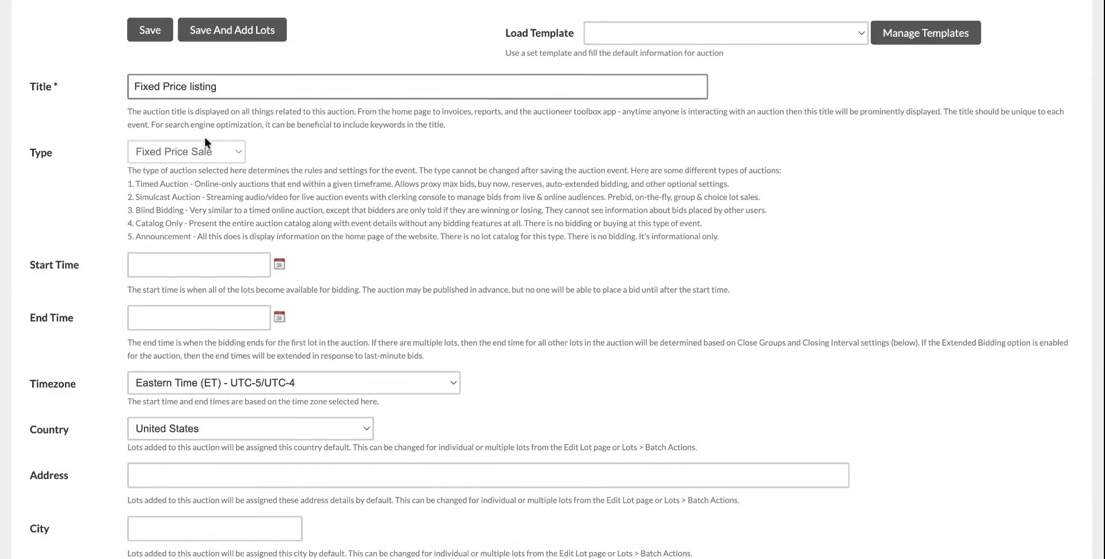
scroll(278, 175, down, 1)
click(282, 218)
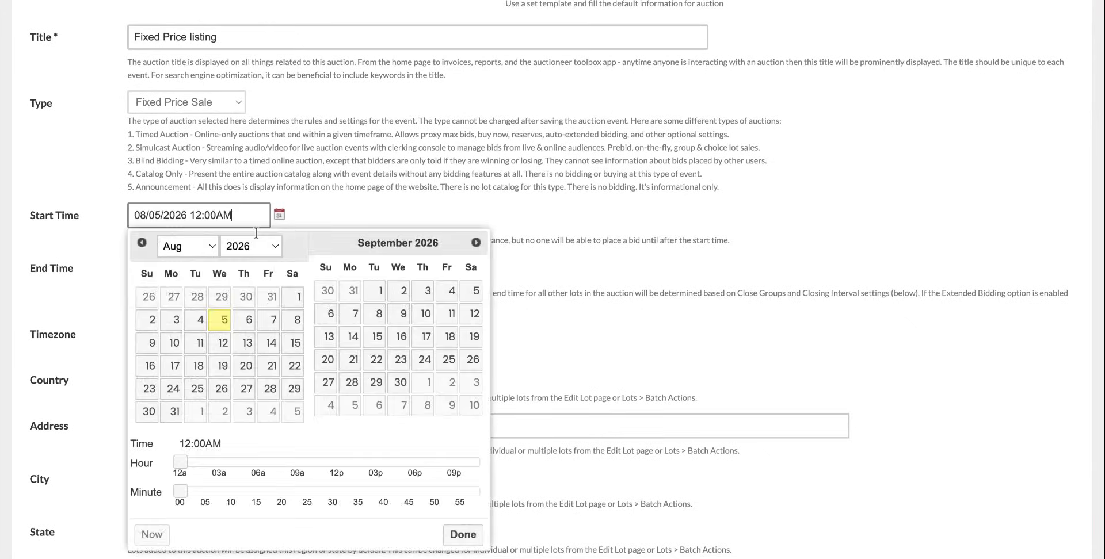
click(171, 319)
click(463, 533)
click(279, 268)
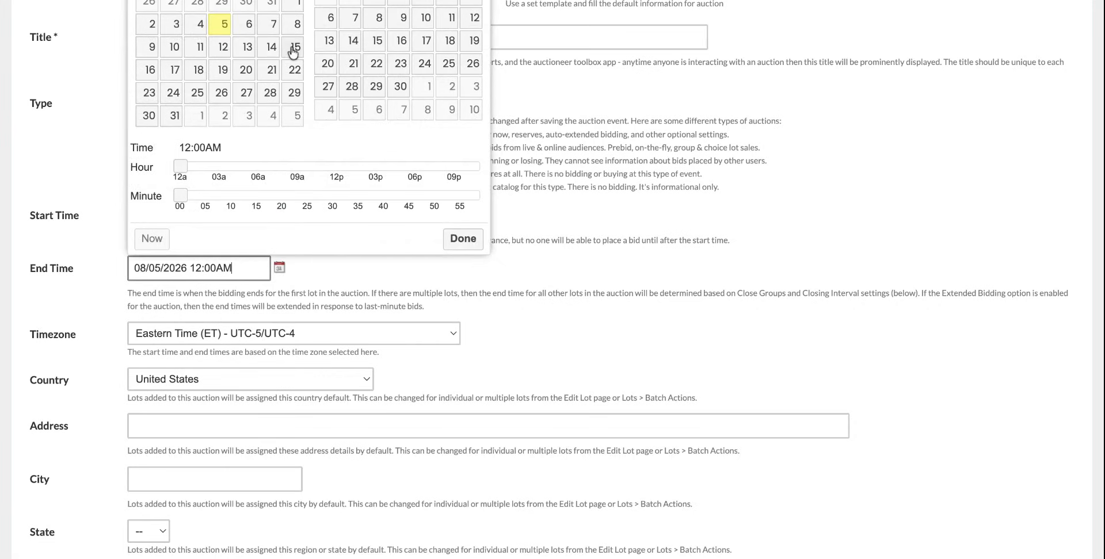
click(458, 238)
Assign the tax code 20TAX to the listing
scroll(530, 349, down, 6)
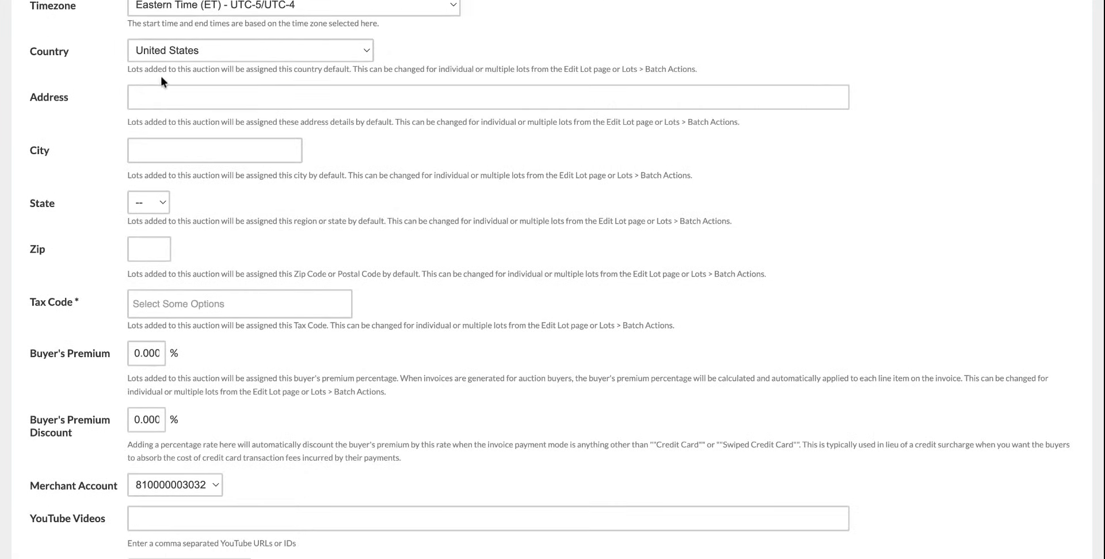
scroll(360, 266, down, 1)
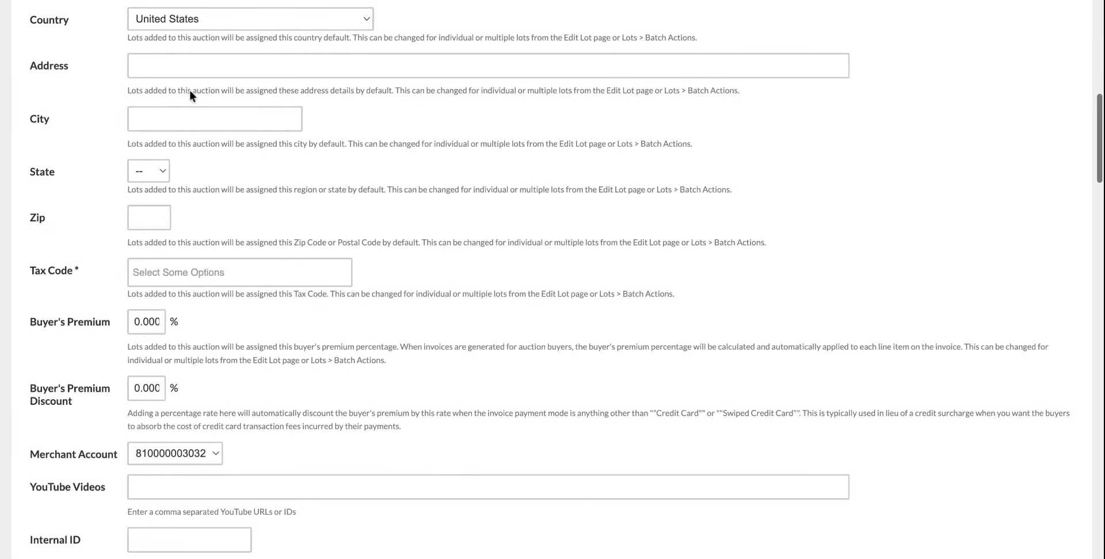
click(205, 279)
click(164, 298)
Set the buyer's premium to 3% and the buyer's premium discount to 1%
scroll(292, 304, down, 2)
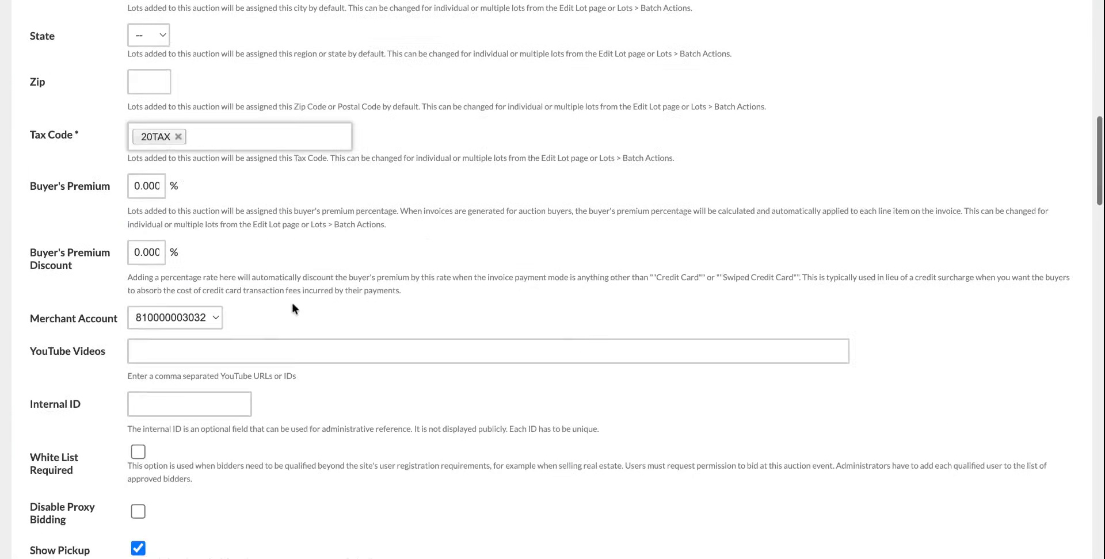
scroll(168, 230, down, 1)
click(139, 159)
key(BackSpace)
text(3)
click(139, 226)
key(BackSpace)
text(1)
Set the listing's data entry method to Data Entry-Web Based
scroll(241, 226, down, 3)
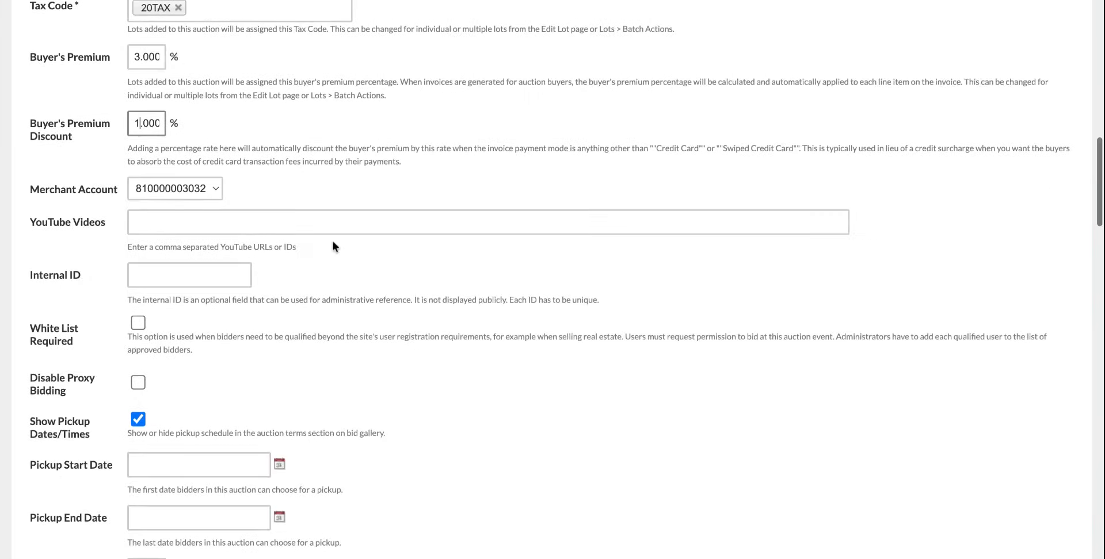
scroll(206, 170, down, 2)
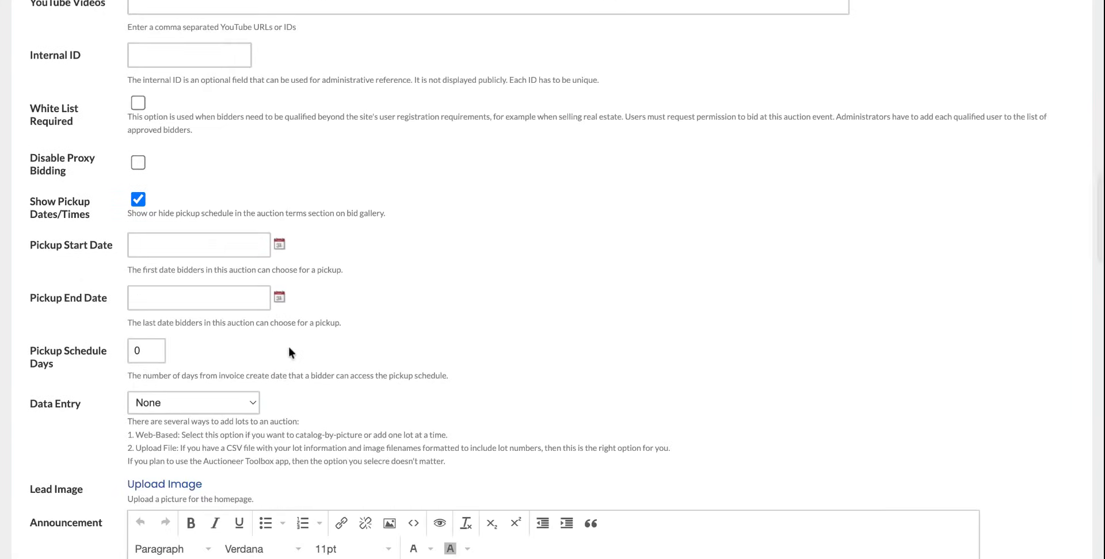
scroll(288, 346, down, 2)
scroll(306, 278, down, 1)
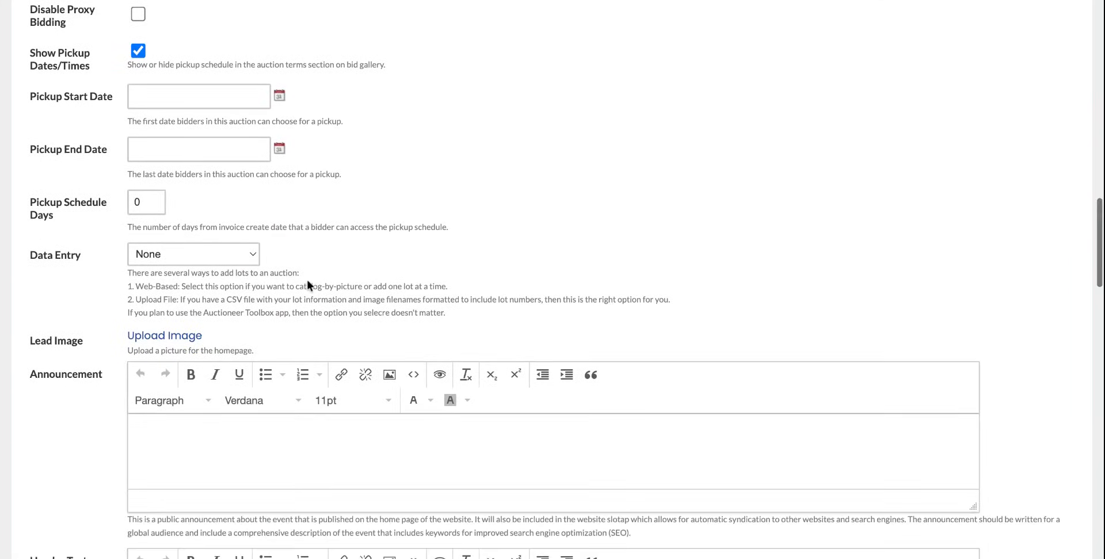
click(195, 254)
click(196, 269)
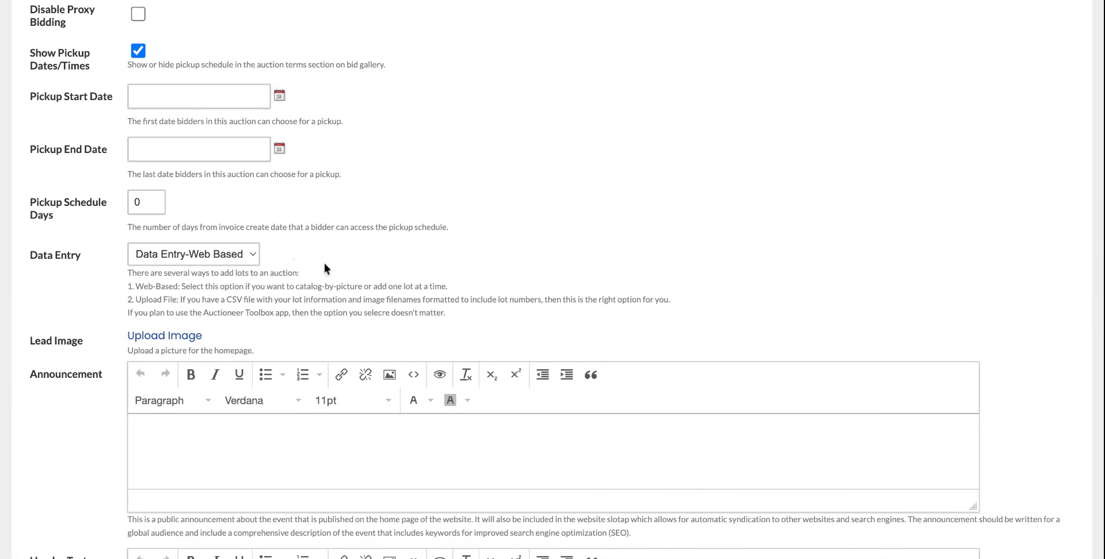
Save the listing, continue to adding lots, and upload the lot pictures
scroll(323, 263, down, 7)
scroll(323, 263, up, 15)
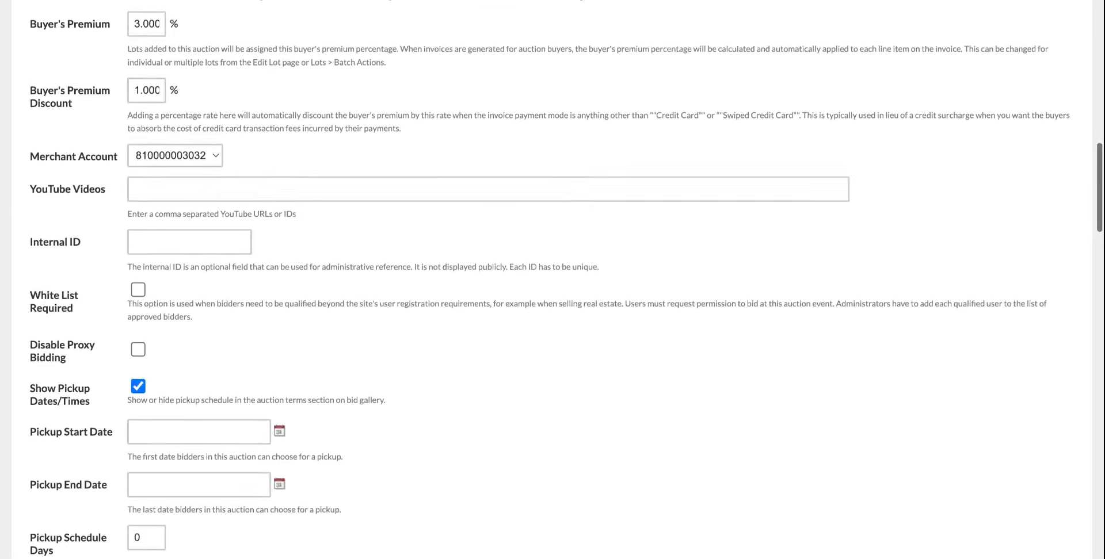
scroll(261, 200, up, 13)
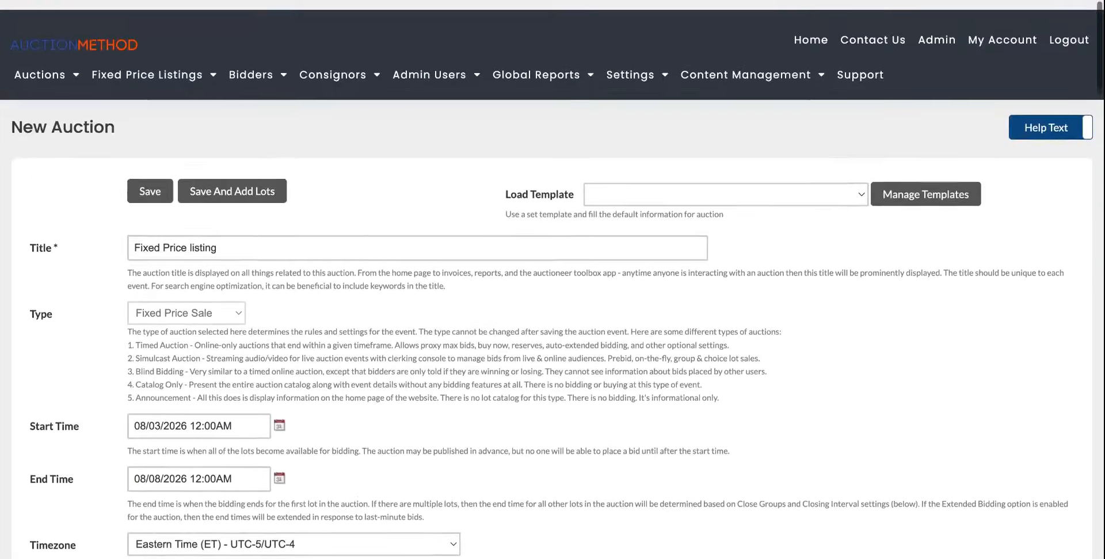
click(253, 189)
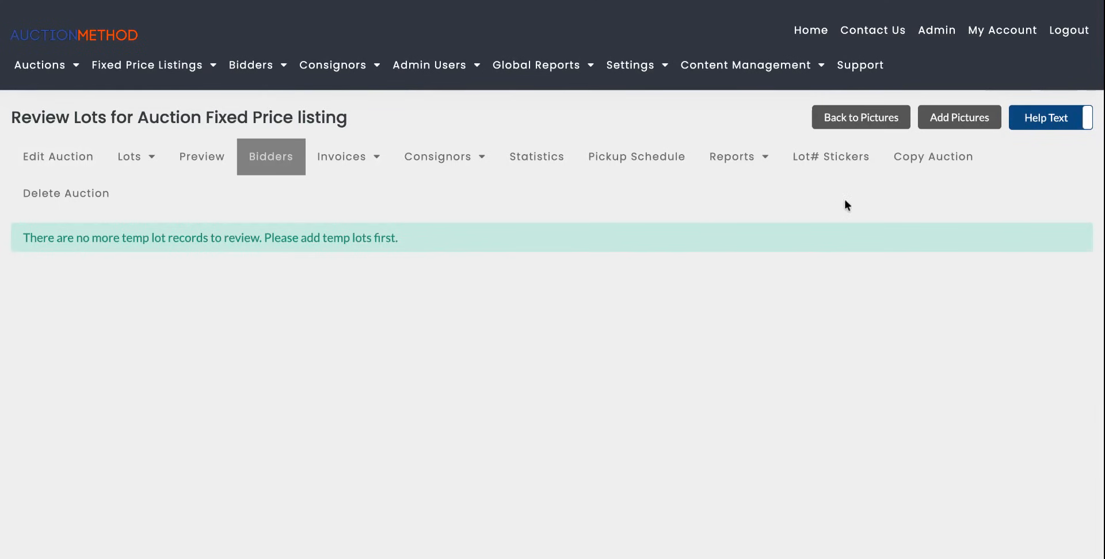
click(950, 120)
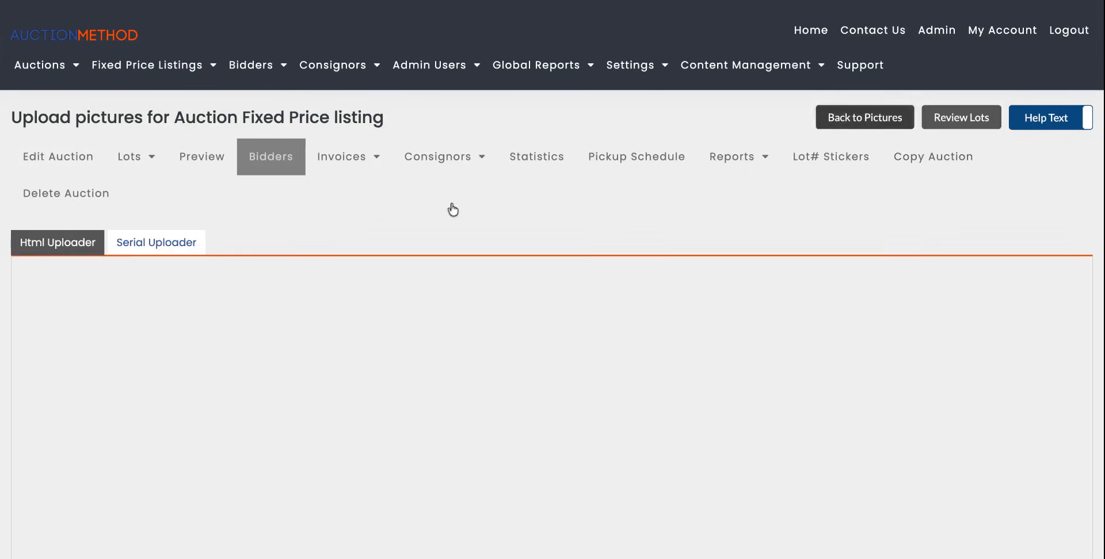
scroll(550, 271, down, 2)
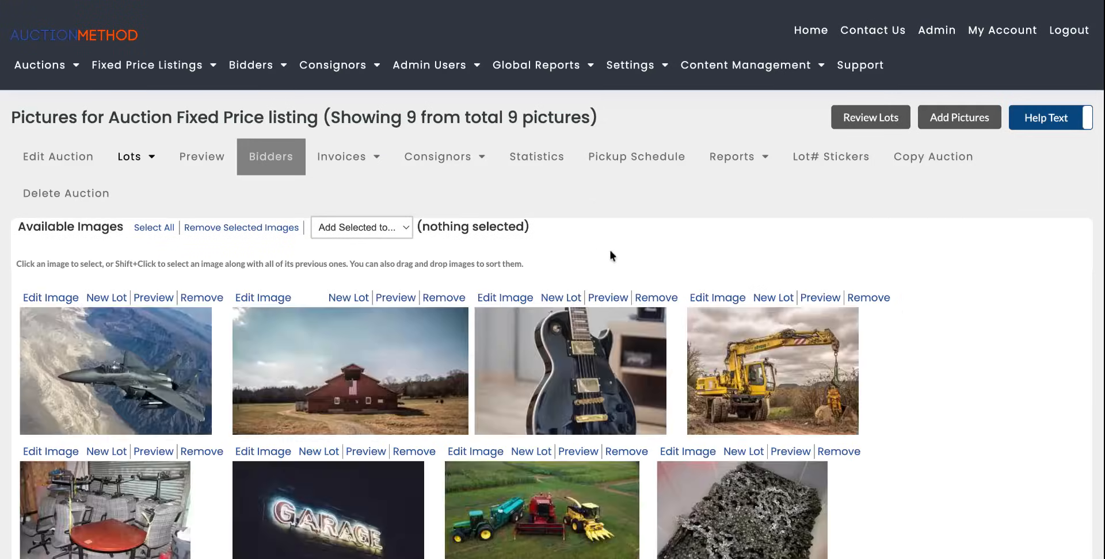
Select the fighter jet, red barn and guitar pictures and create a new lot from them
scroll(565, 251, down, 2)
click(116, 222)
click(300, 274)
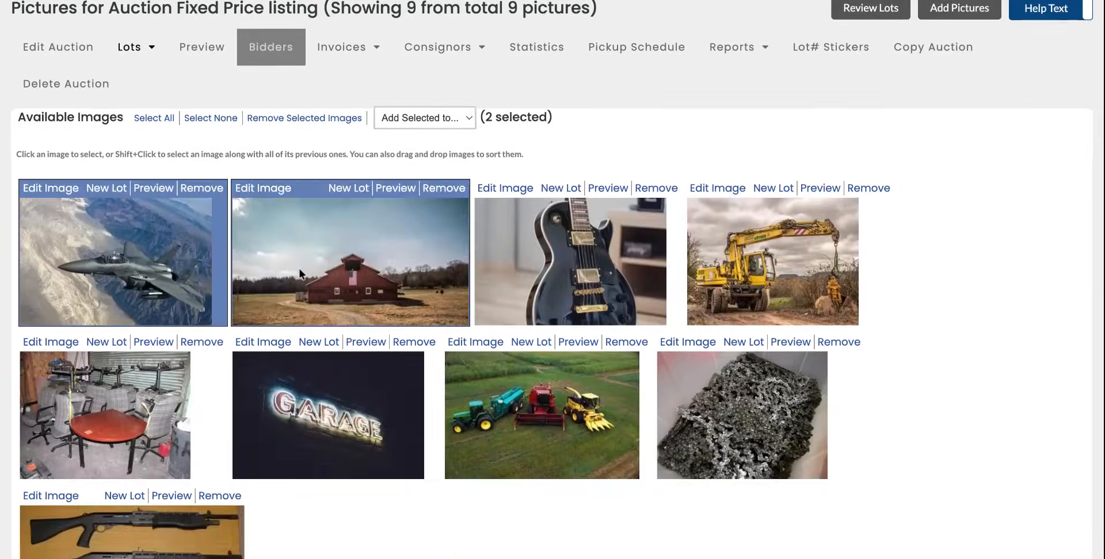
click(509, 254)
scroll(509, 253, down, 1)
click(563, 158)
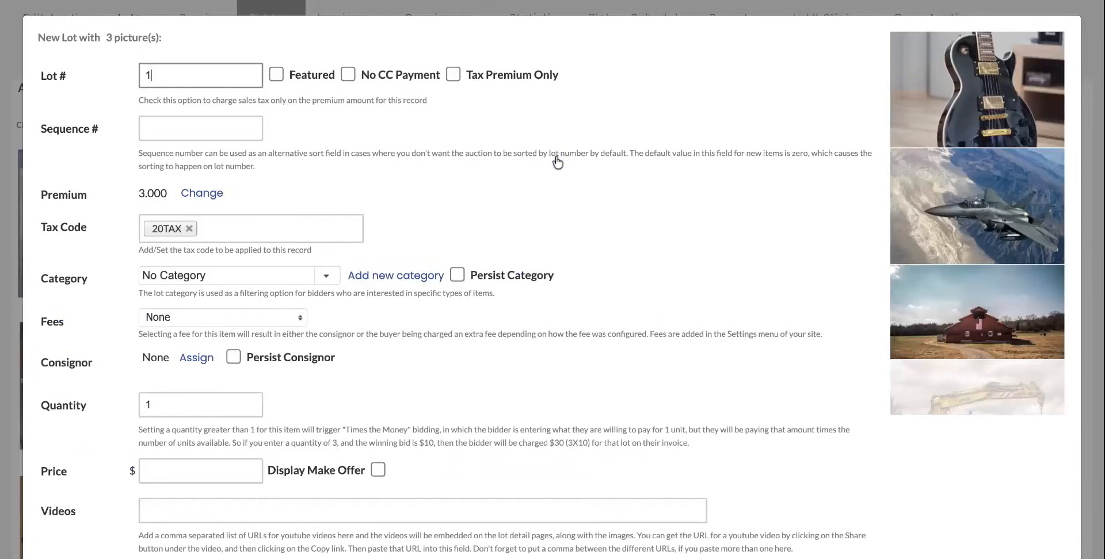
Set the new lot's price to $500
scroll(406, 149, down, 1)
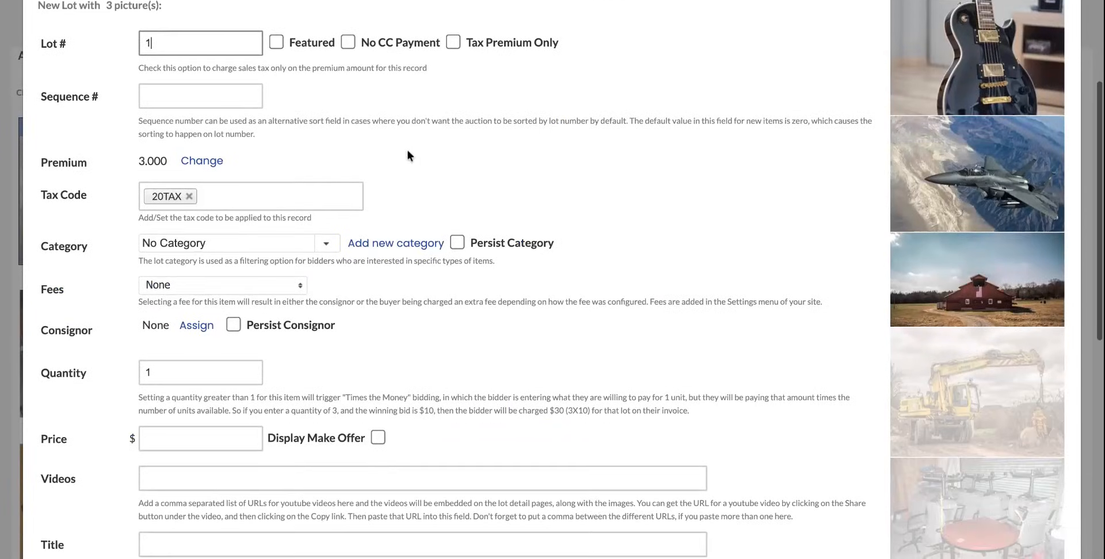
scroll(406, 149, up, 3)
scroll(443, 206, down, 2)
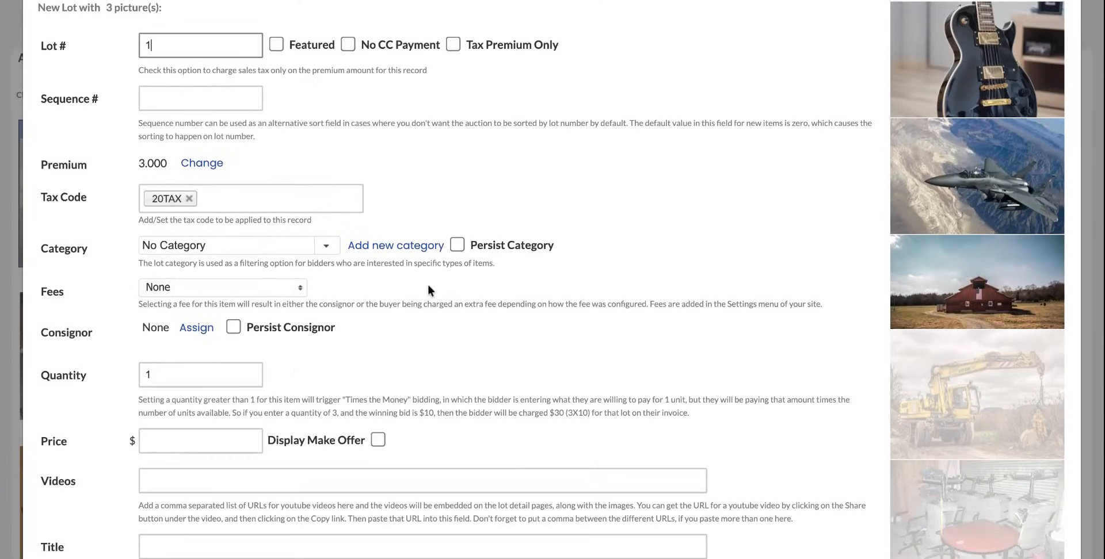
scroll(499, 244, down, 1)
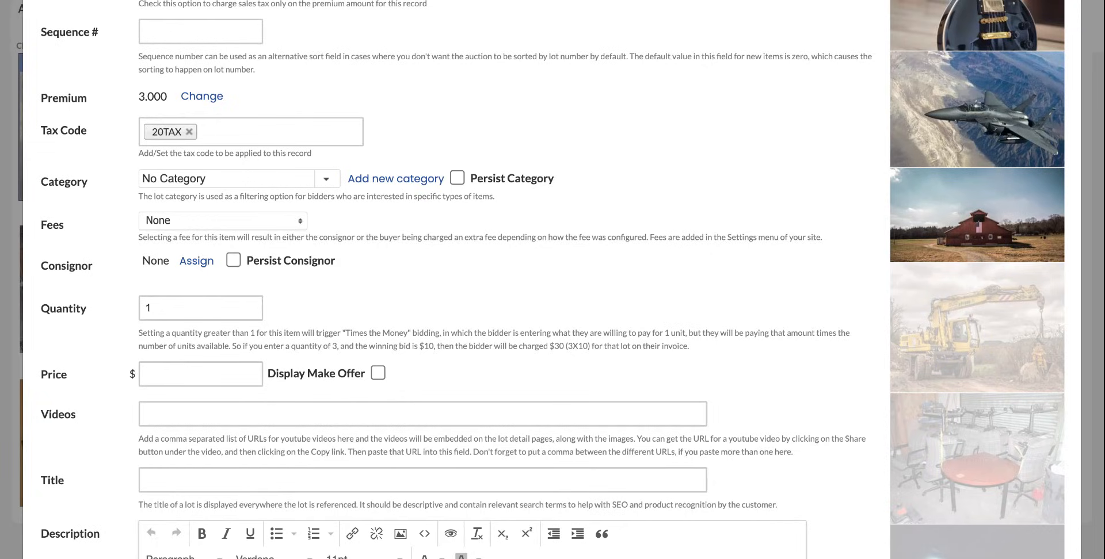
click(190, 373)
text(500)
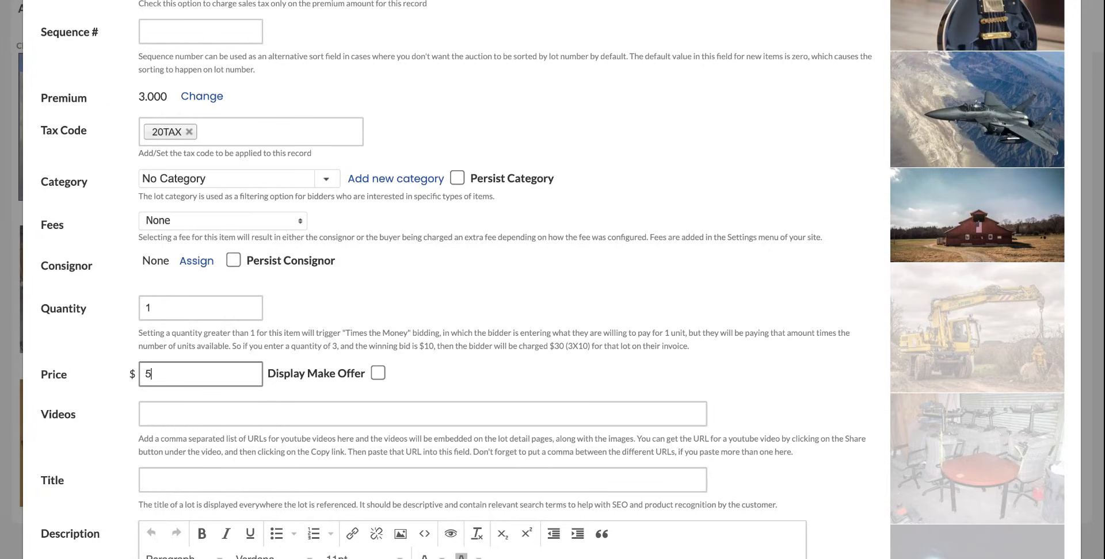
click(432, 362)
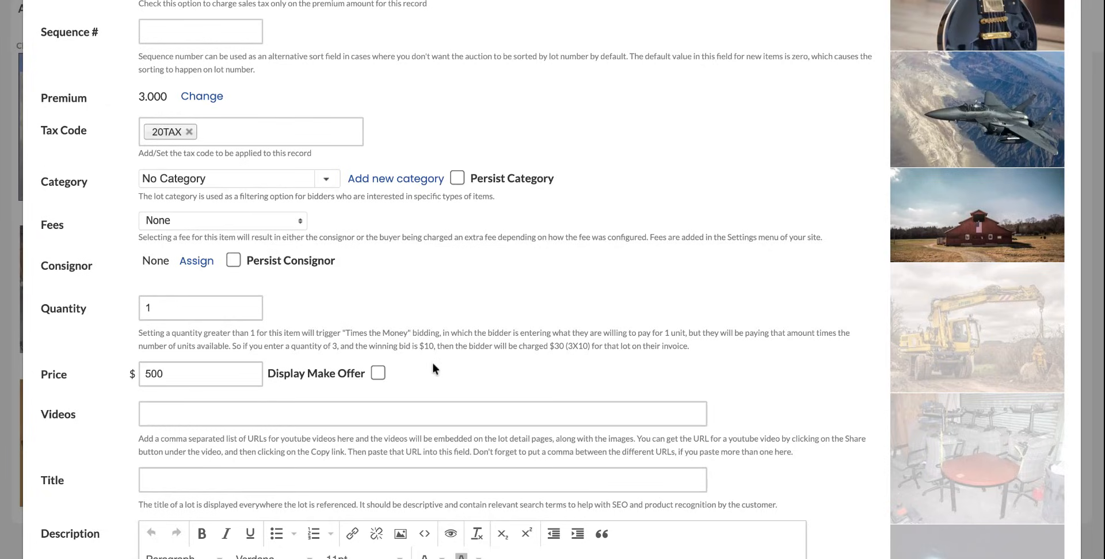
Turn on the make-offer option for the lot and title it "Fixed price 1"
scroll(433, 362, down, 3)
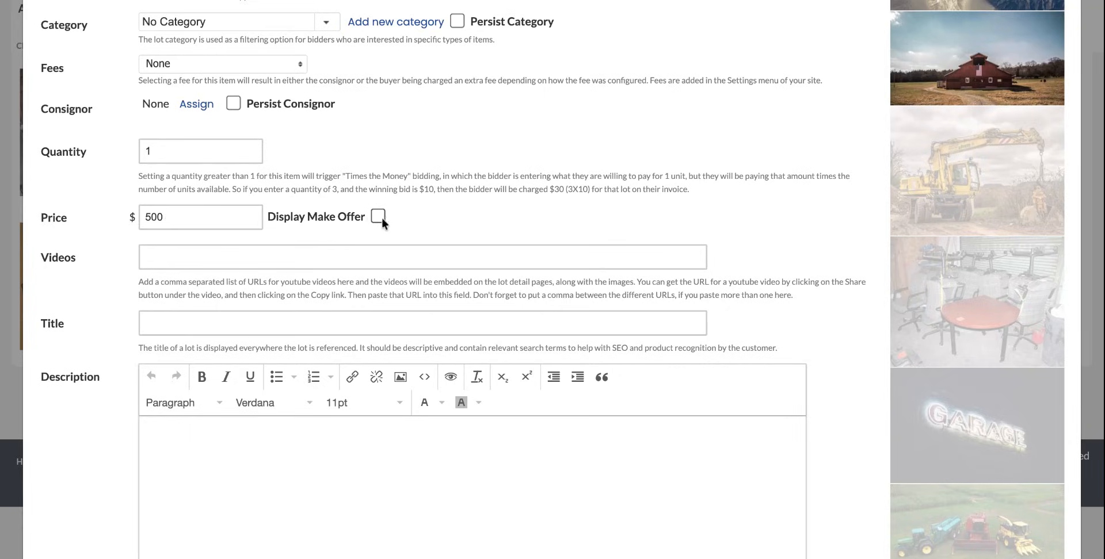
scroll(345, 204, down, 1)
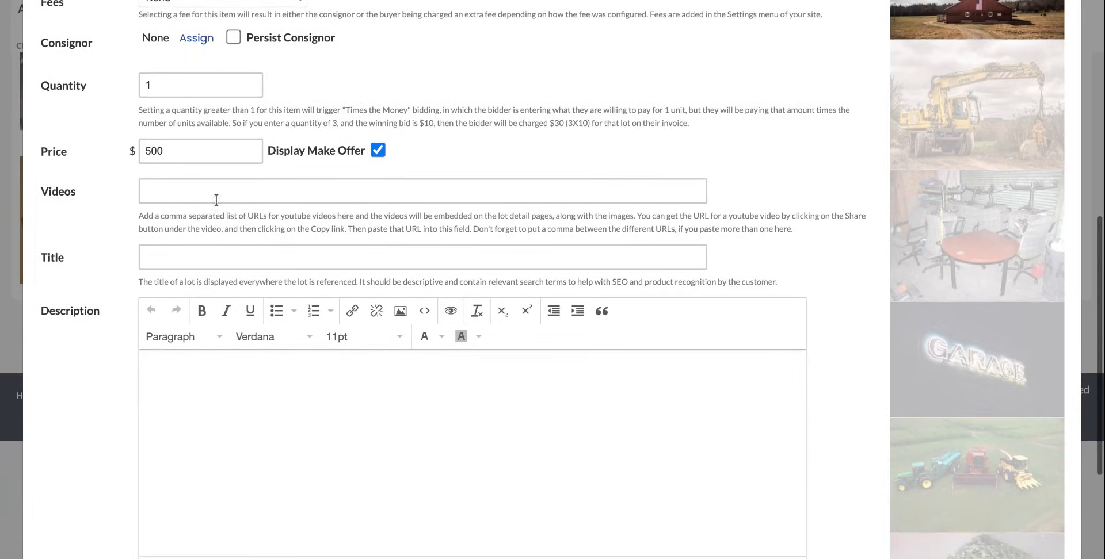
click(229, 261)
text(Fixed price)
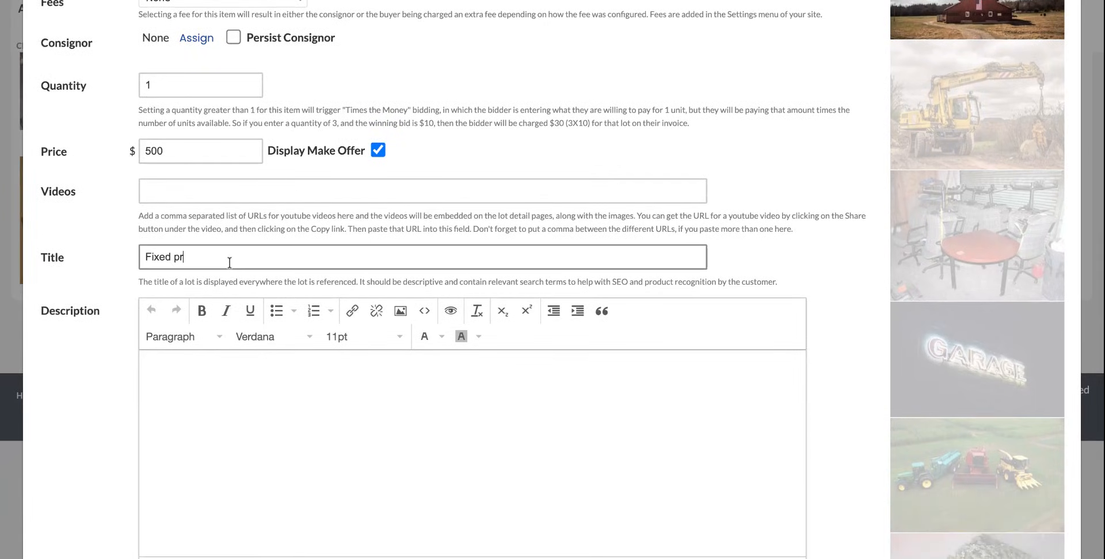
Describe the lot as "This is my very first fixed price listing!" and add it
click(396, 415)
text(This is my very first fixed price listing!)
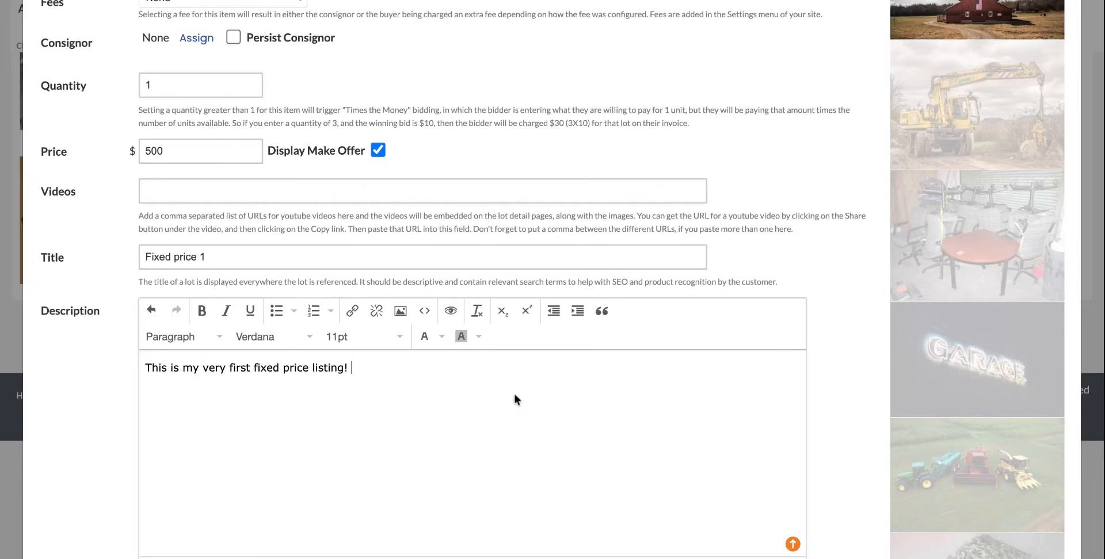
scroll(512, 399, down, 3)
click(169, 534)
Select the yellow crane, red table and garage sign pictures for the second lot
click(116, 281)
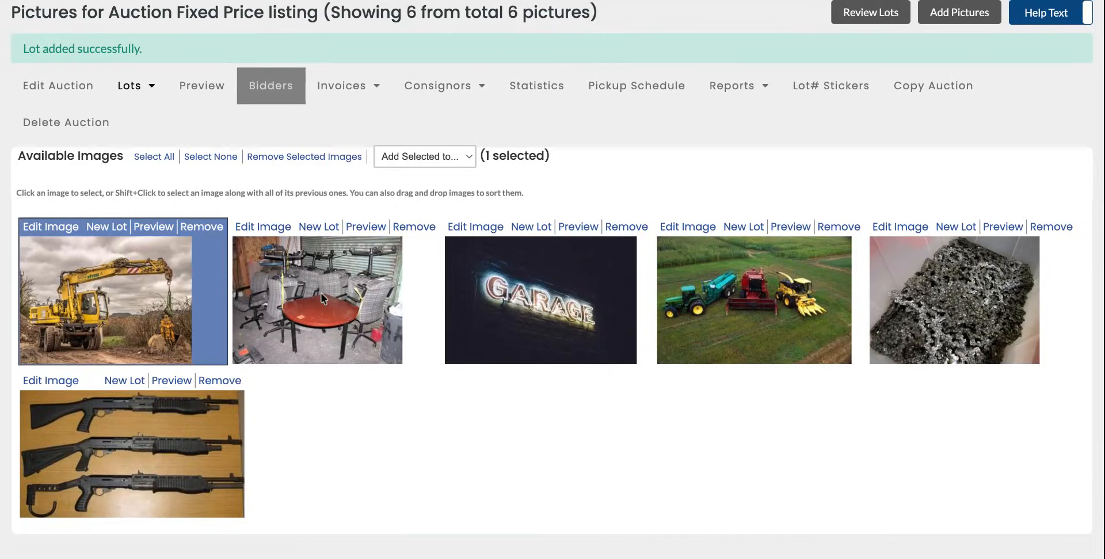
click(321, 294)
click(519, 277)
Select the tractors, metallic rock and shotguns pictures and create a new lot from them
click(403, 303)
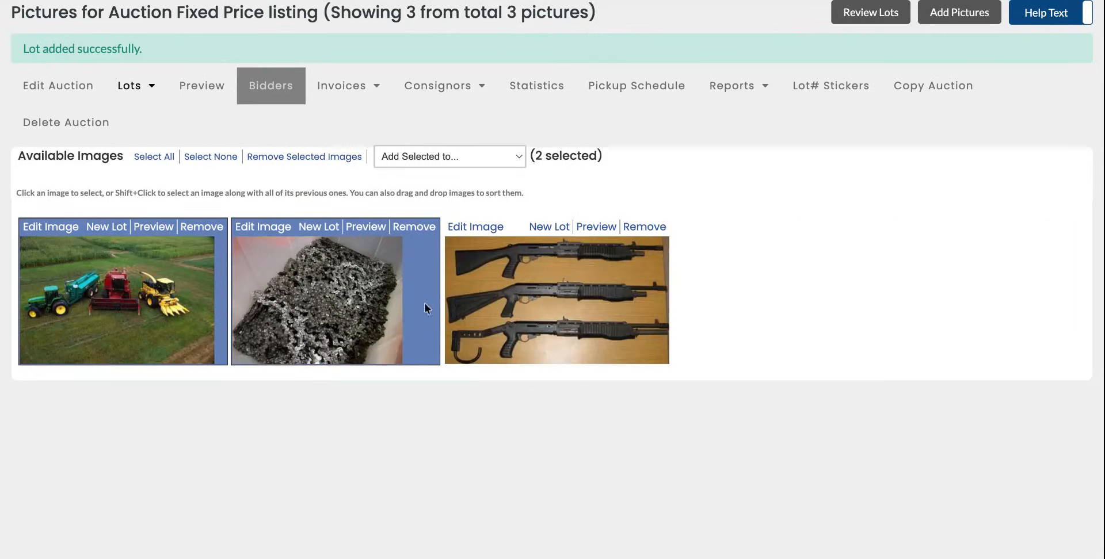
click(517, 290)
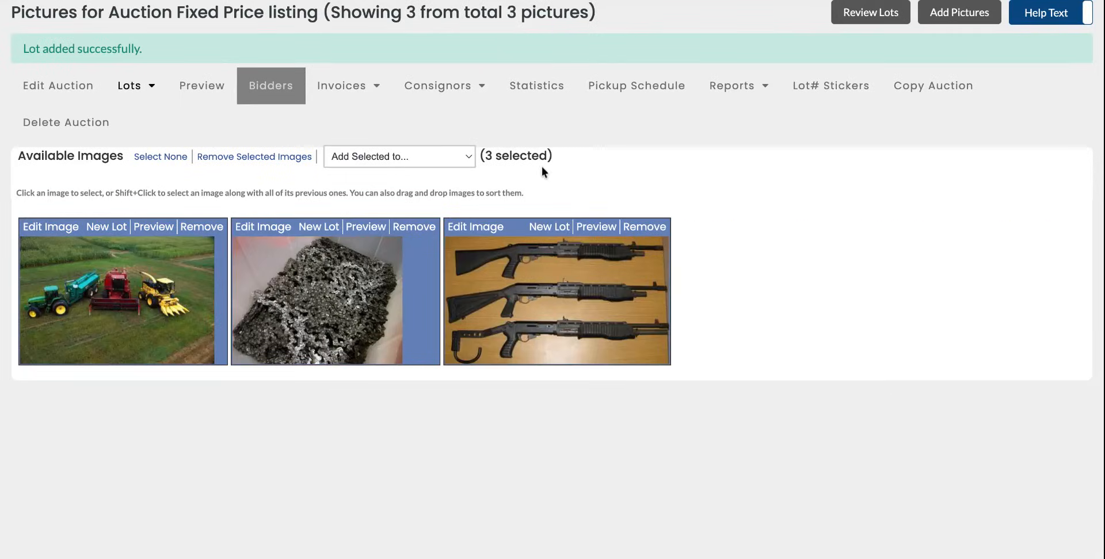
click(547, 229)
Set the third lot's quantity to 4 and its price to $250
scroll(269, 214, down, 2)
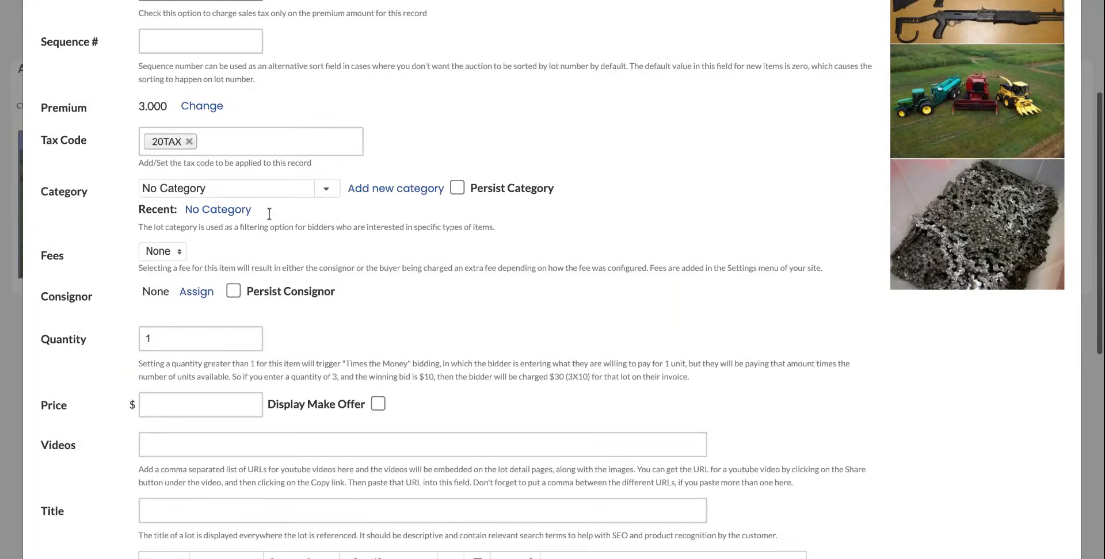
click(165, 333)
click(196, 399)
text(250)
Add the lot with the title "3rd listing" and the description "this one has a quantity of 4! buy now!"
scroll(173, 357, down, 3)
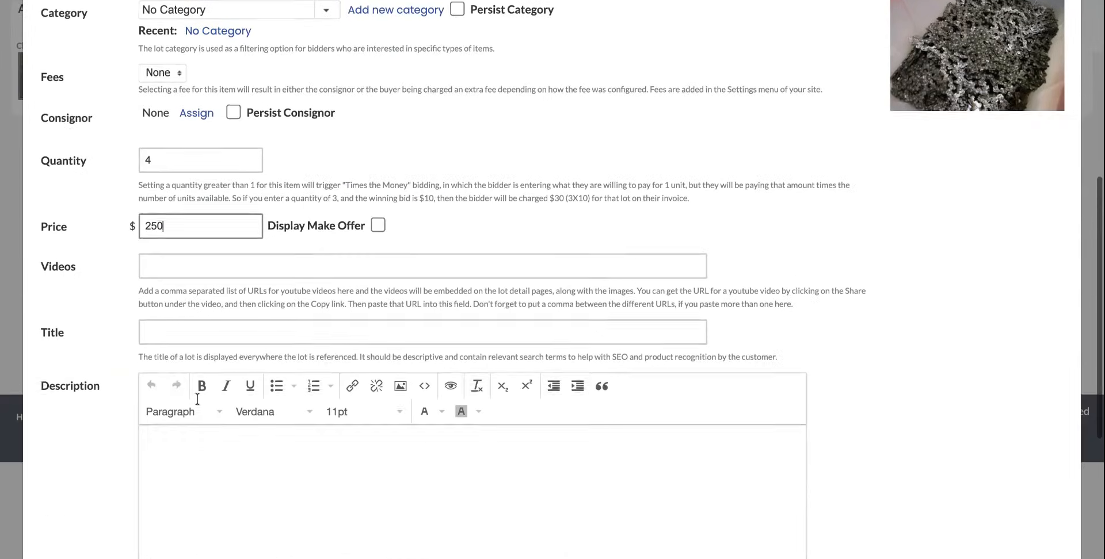
click(173, 337)
text(buy now\1)
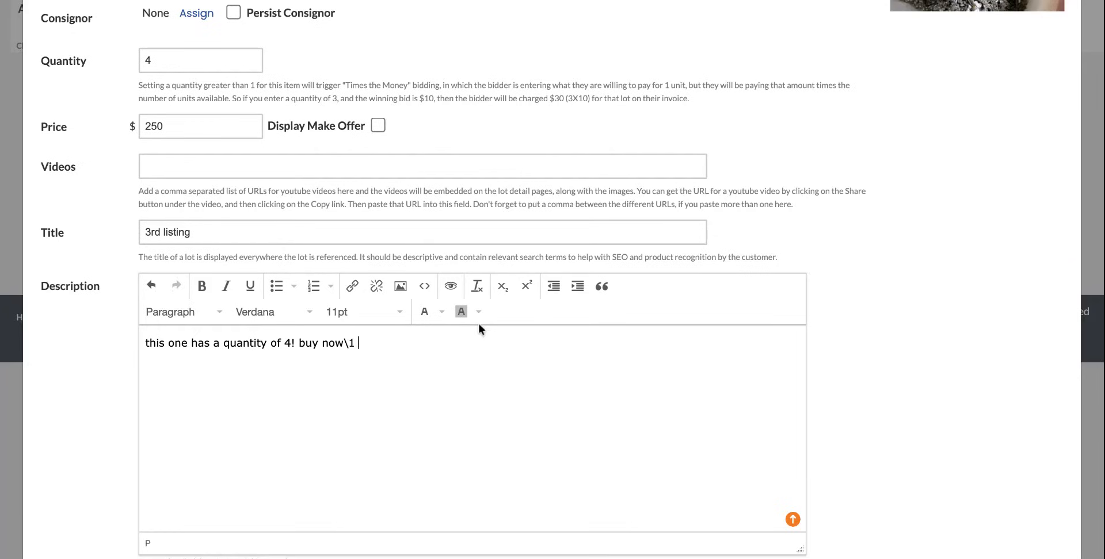
key(BackSpace)
key(BackSpace)
key(BackSpace)
scroll(537, 323, down, 3)
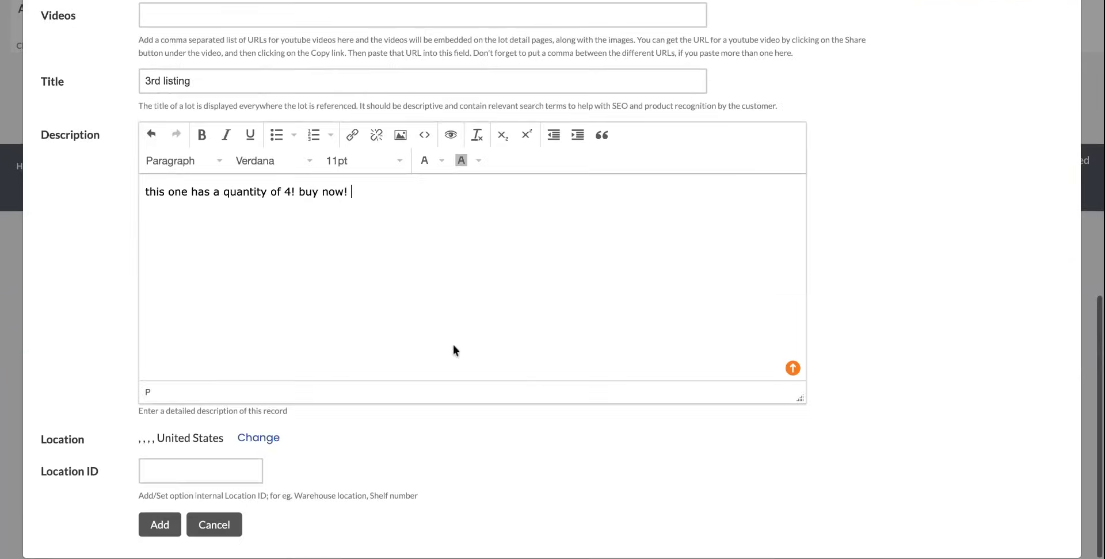
click(156, 526)
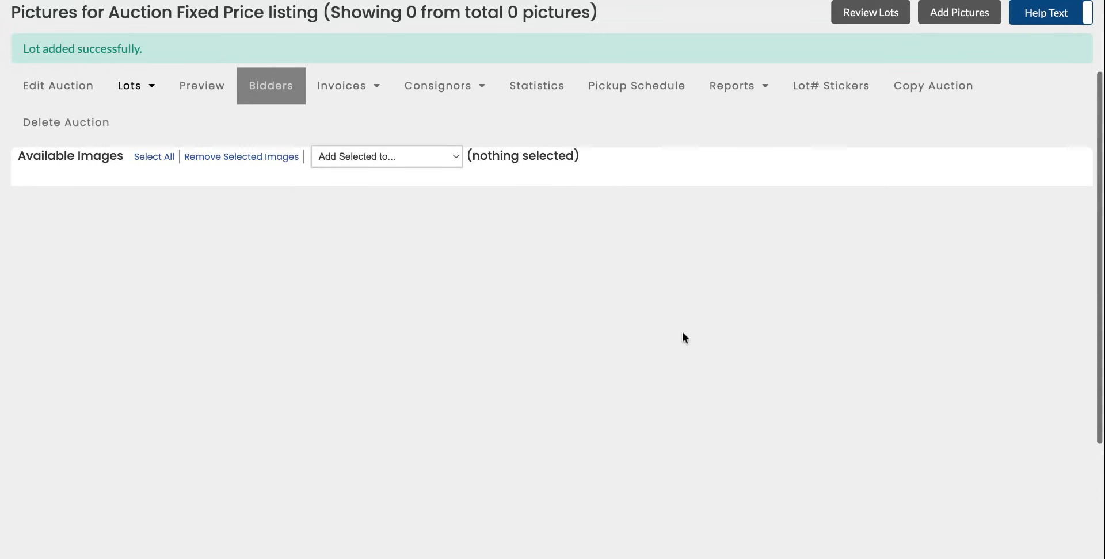
Review the entered lots and add all of them to the fixed price listing
scroll(682, 336, up, 2)
click(863, 91)
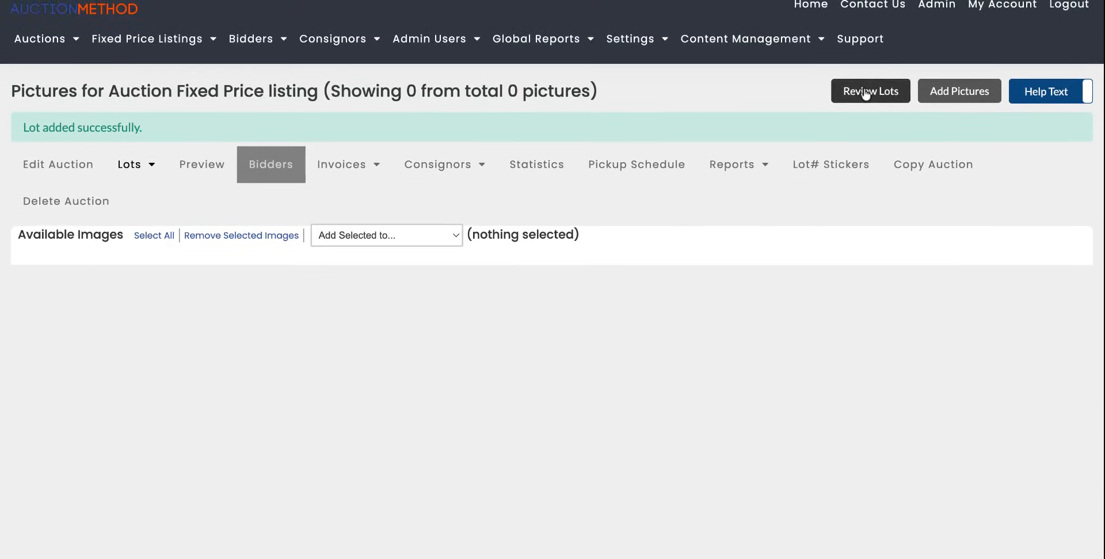
click(737, 157)
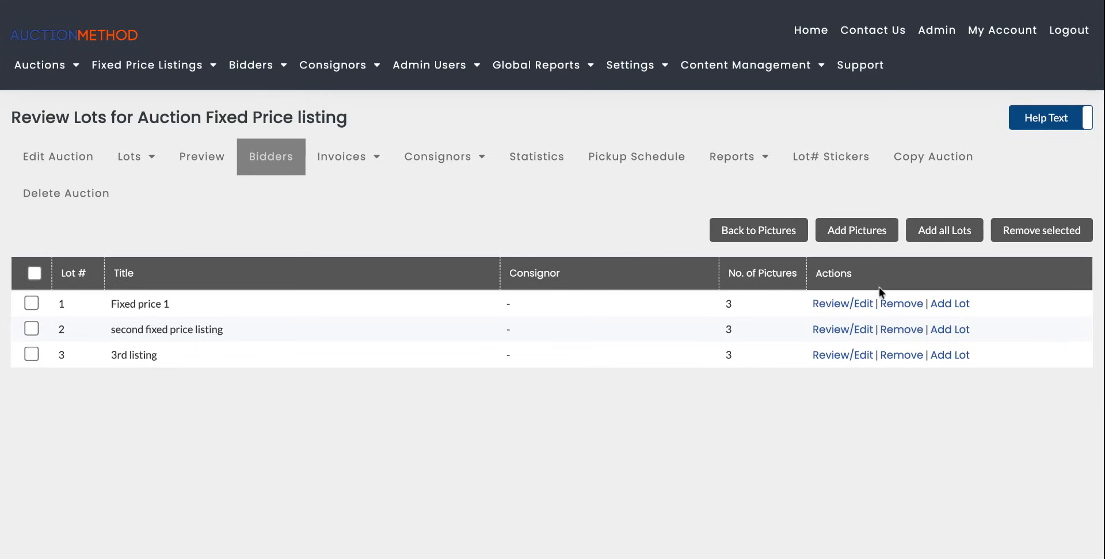
click(940, 232)
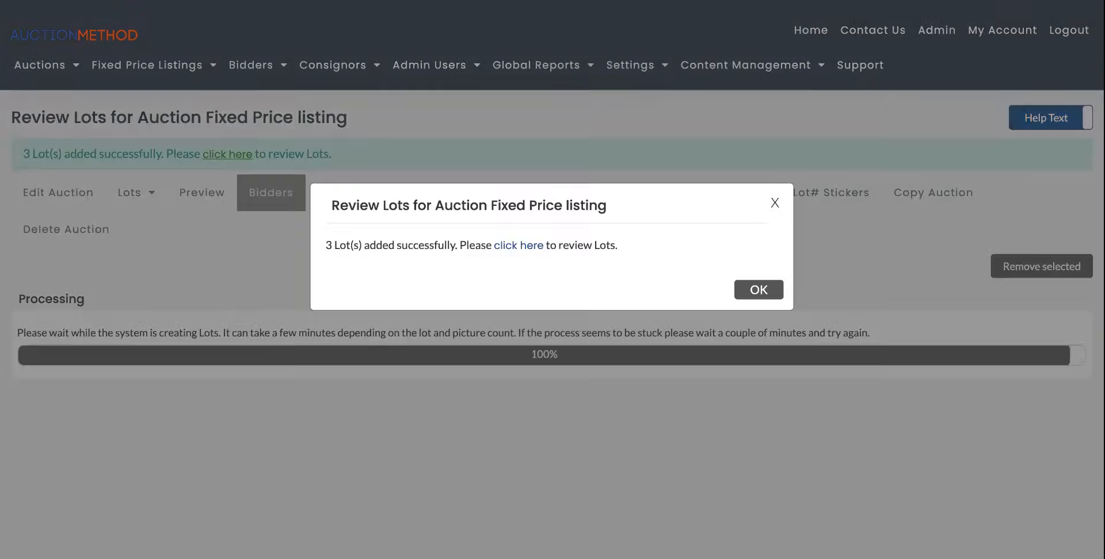
click(756, 293)
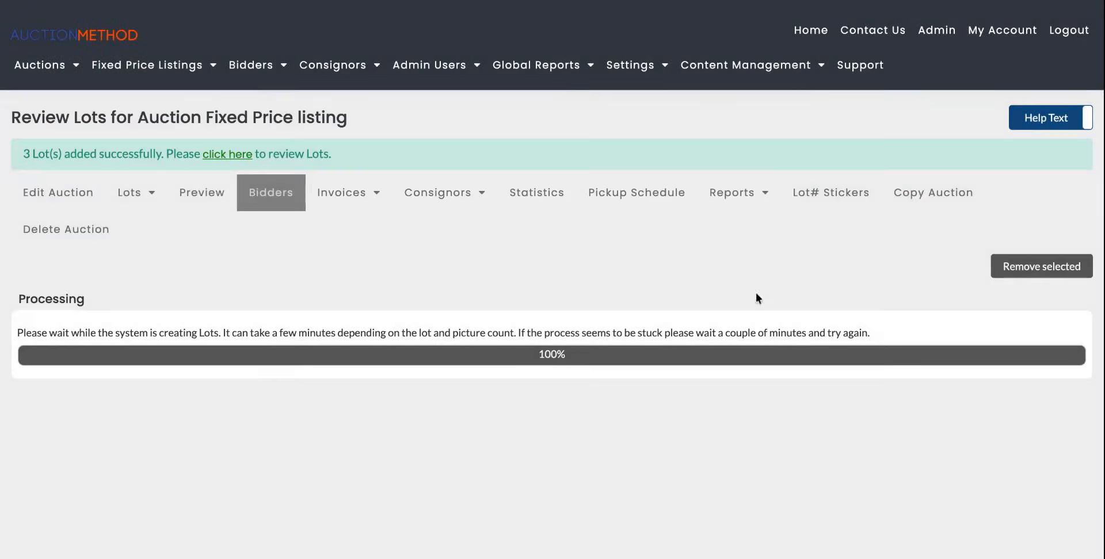
Edit the fixed price listing to mark it as Published and save it
click(59, 193)
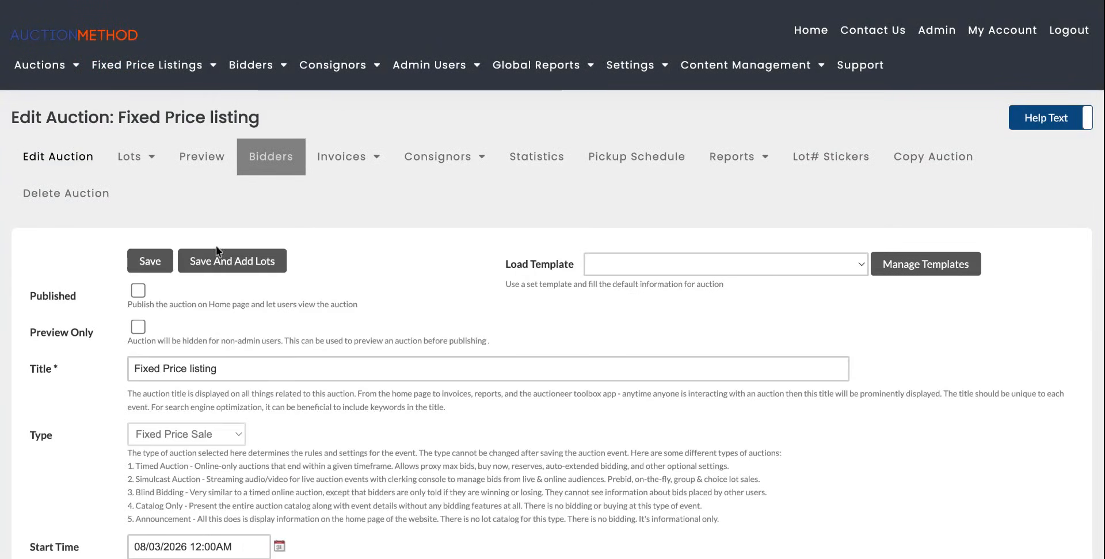
scroll(133, 227, down, 2)
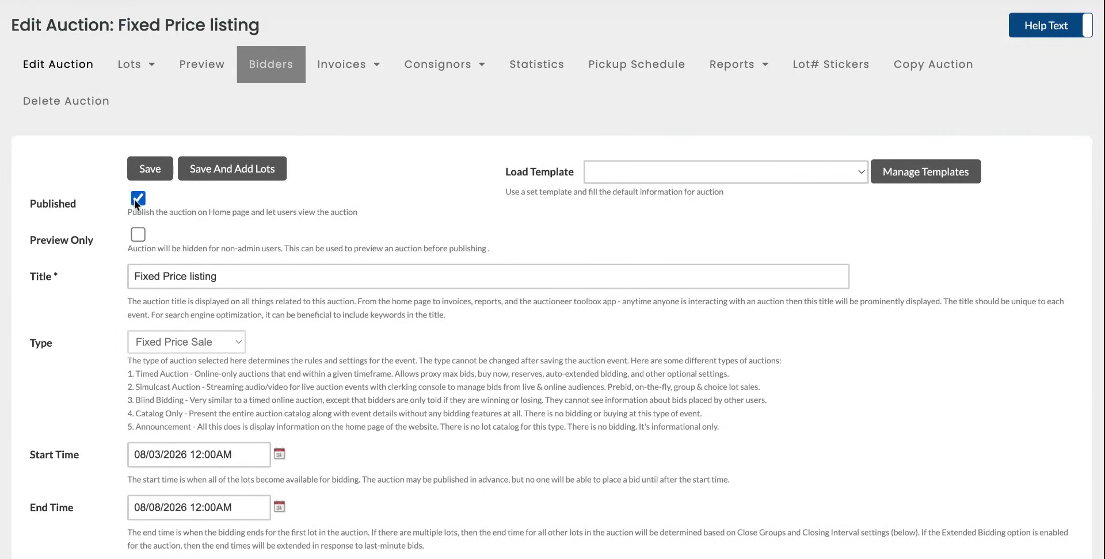
click(156, 174)
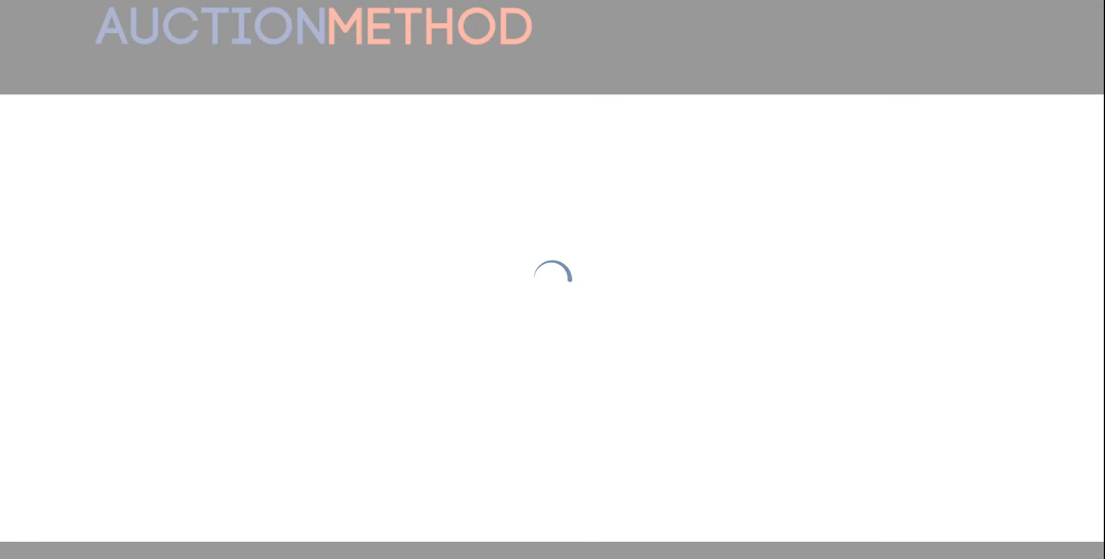
Look through the auctions on the public home page for the published Fixed Price listing
scroll(446, 358, down, 7)
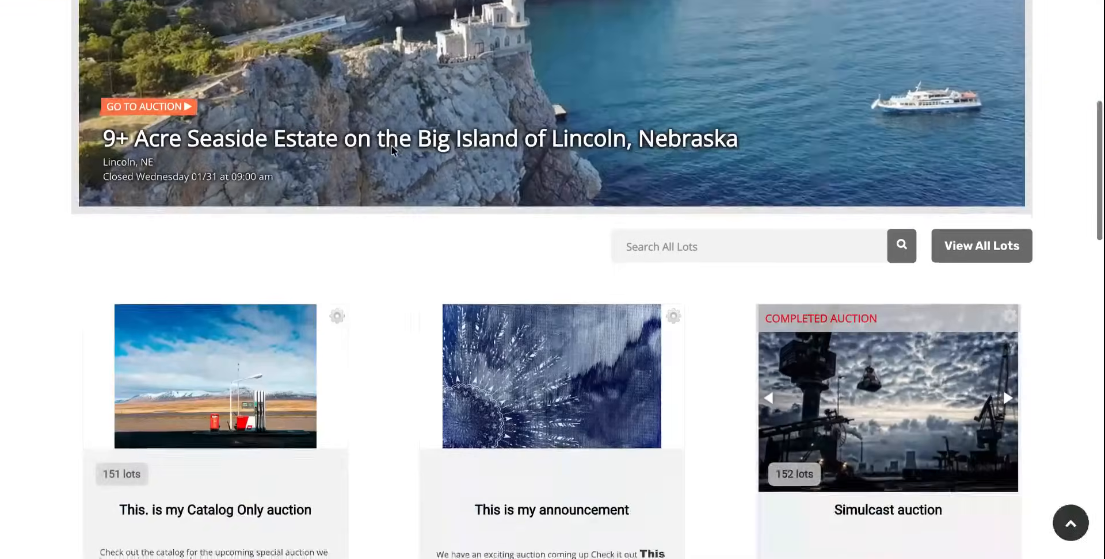
scroll(598, 272, up, 8)
scroll(598, 272, down, 1)
scroll(599, 278, down, 12)
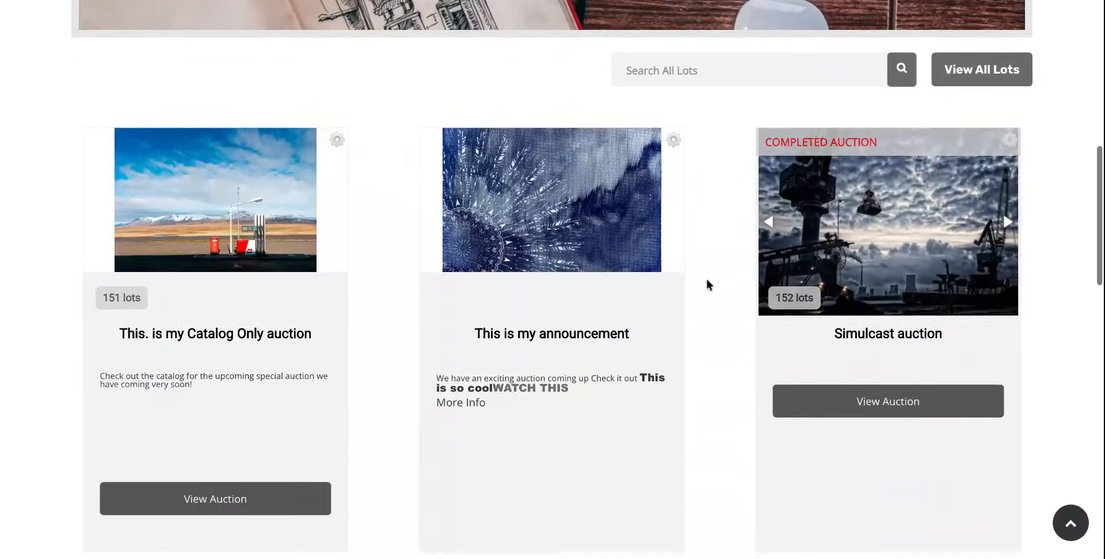
scroll(706, 284, down, 3)
scroll(708, 284, down, 5)
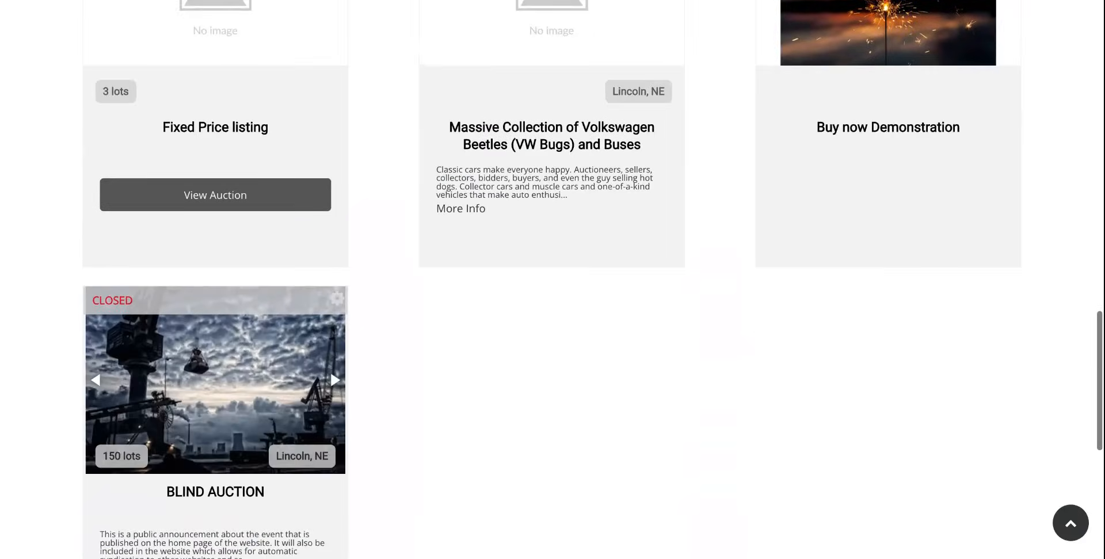
scroll(708, 283, up, 8)
scroll(648, 257, down, 1)
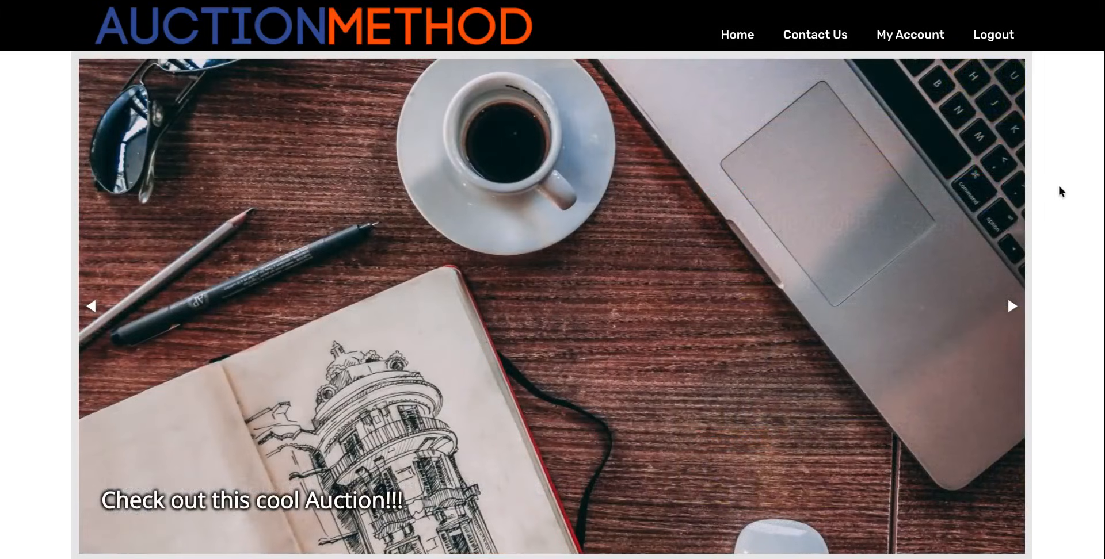
Open the Fixed Price listing from the public home page
scroll(39, 233, down, 4)
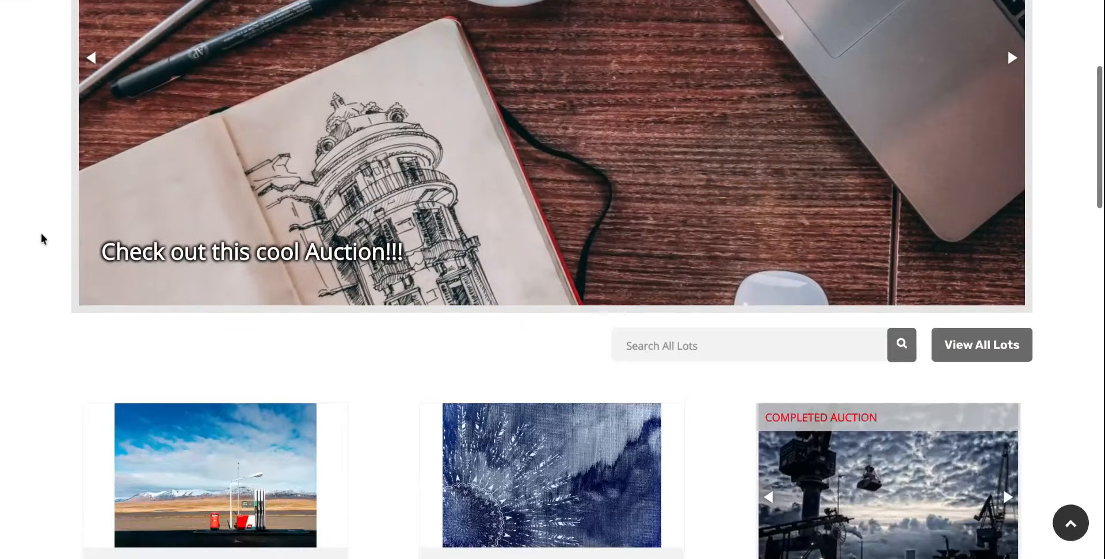
scroll(392, 413, down, 5)
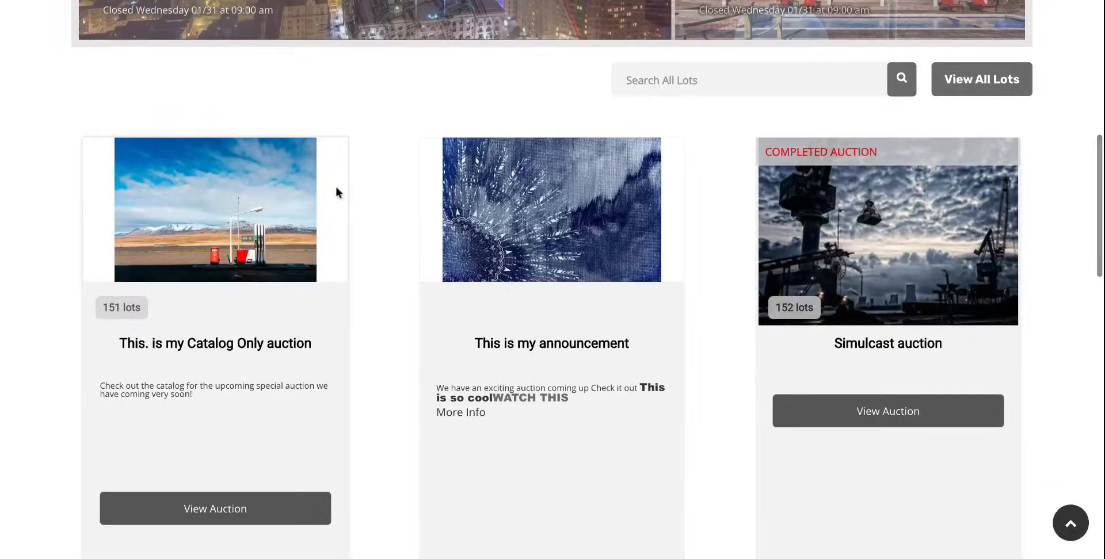
scroll(765, 346, down, 4)
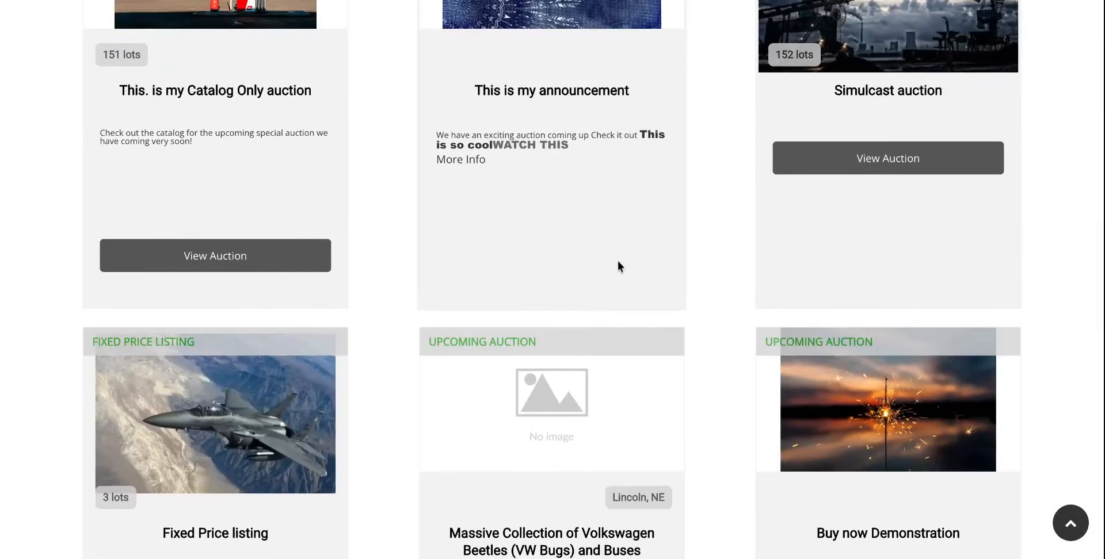
scroll(727, 330, down, 2)
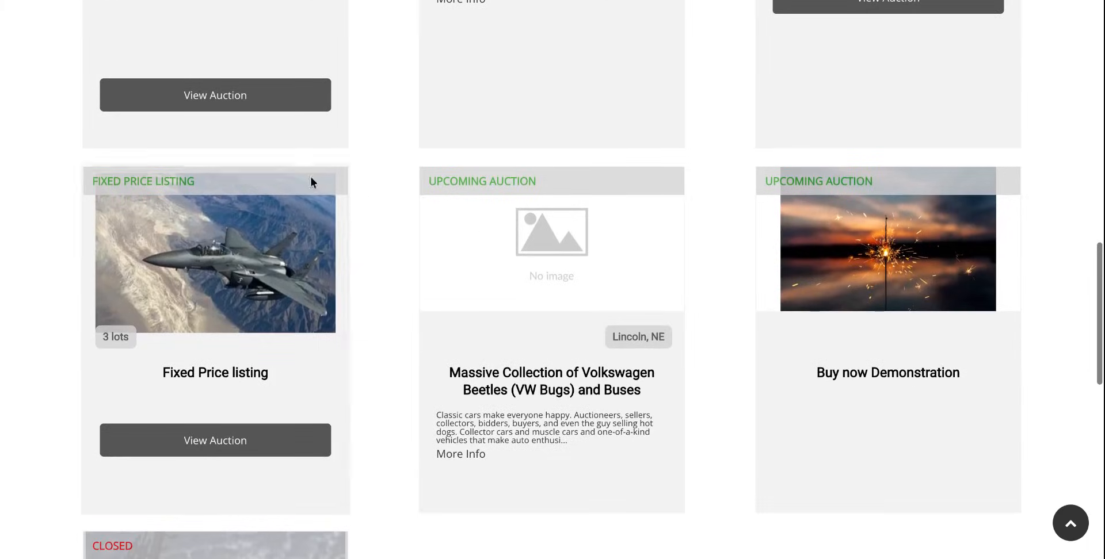
scroll(168, 191, down, 1)
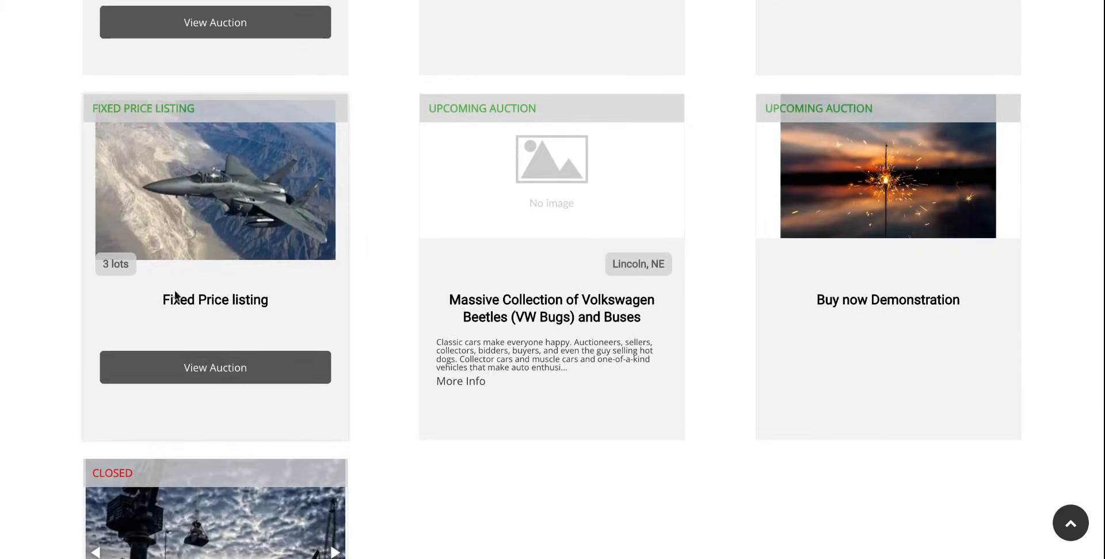
click(218, 369)
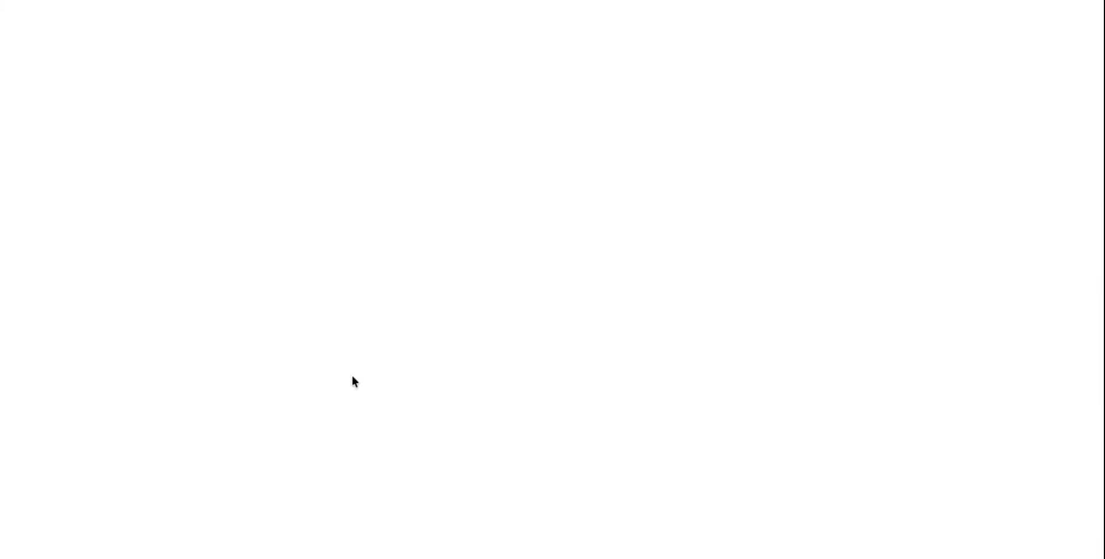
Check the purchase options of the listing's lots and add the second fixed price listing to the cart
scroll(442, 224, down, 1)
scroll(440, 219, down, 1)
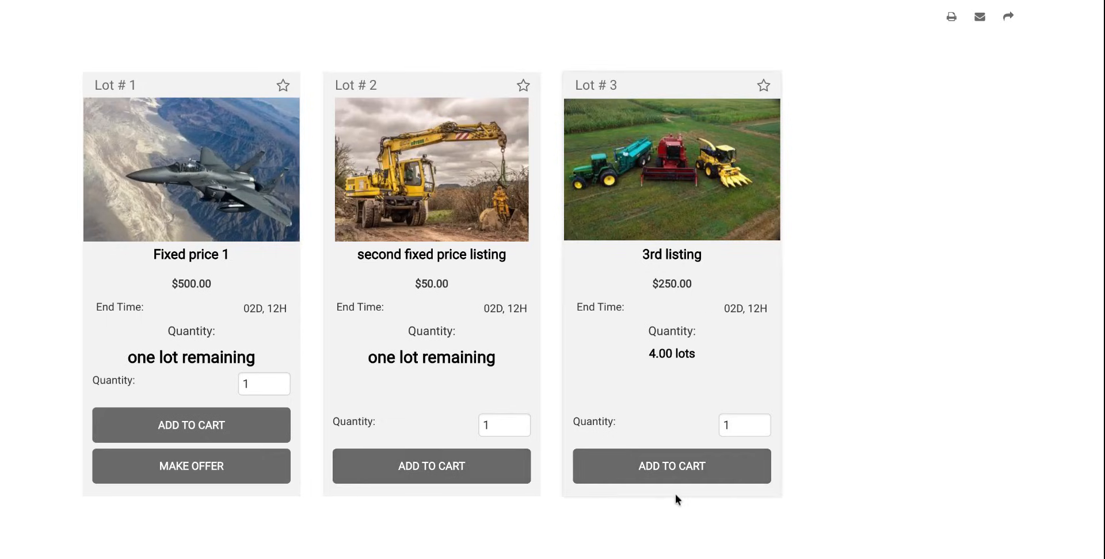
scroll(675, 495, down, 1)
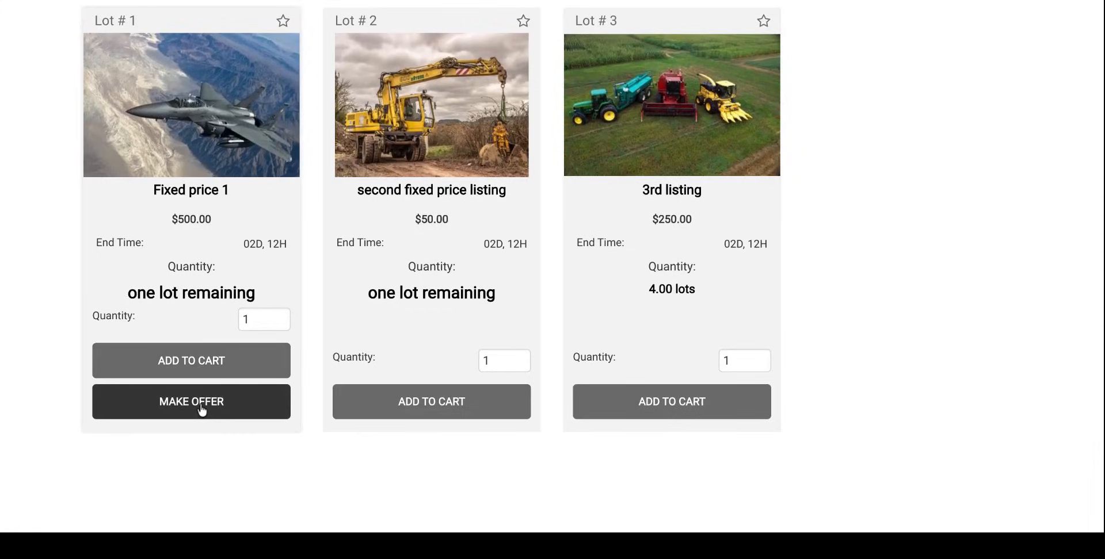
click(454, 402)
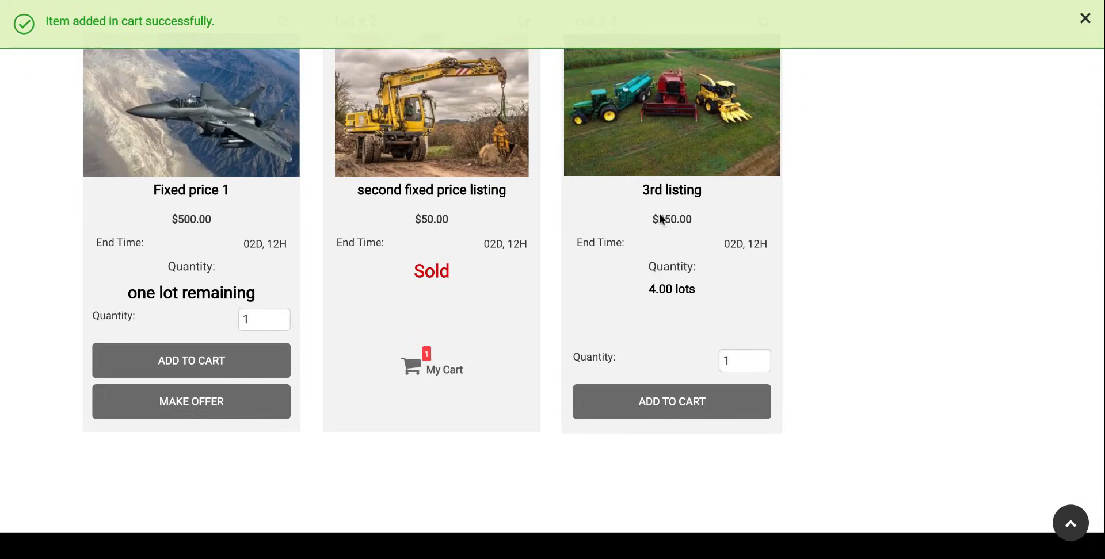
Add a quantity of 2 of the 3rd listing to the cart and dismiss the notification
scroll(178, 7, up, 1)
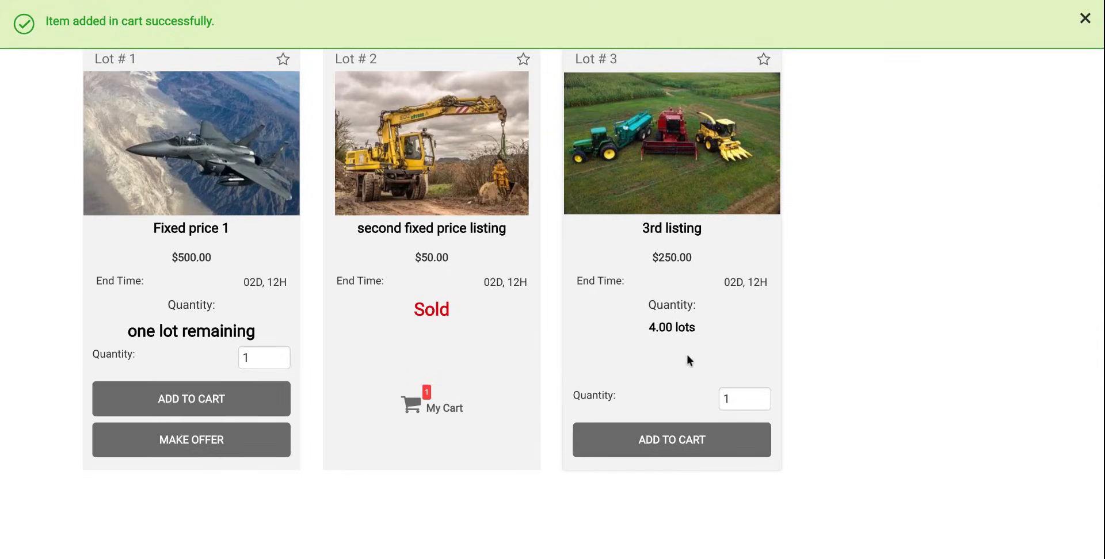
click(760, 396)
click(671, 442)
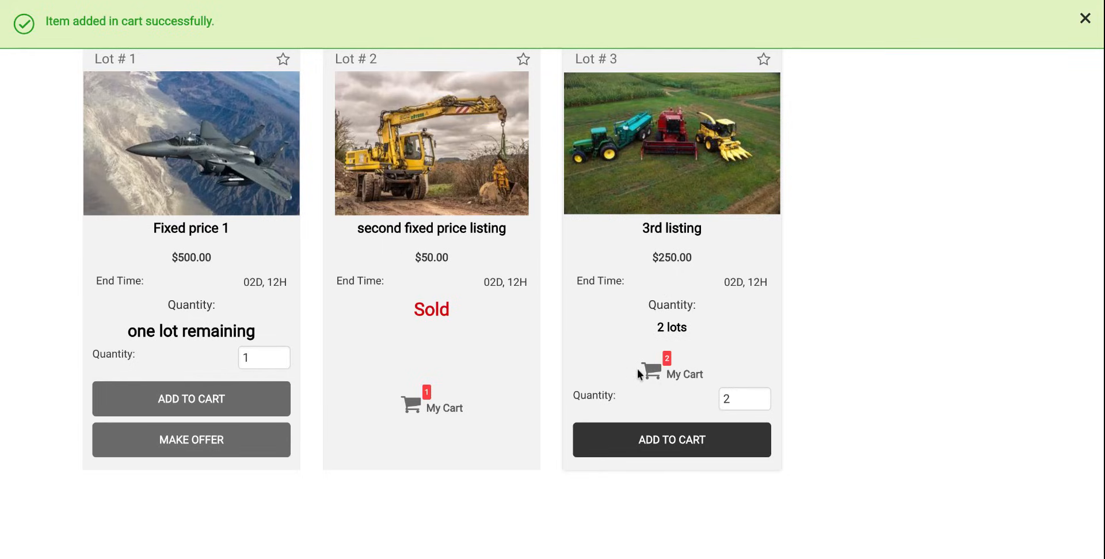
click(1084, 20)
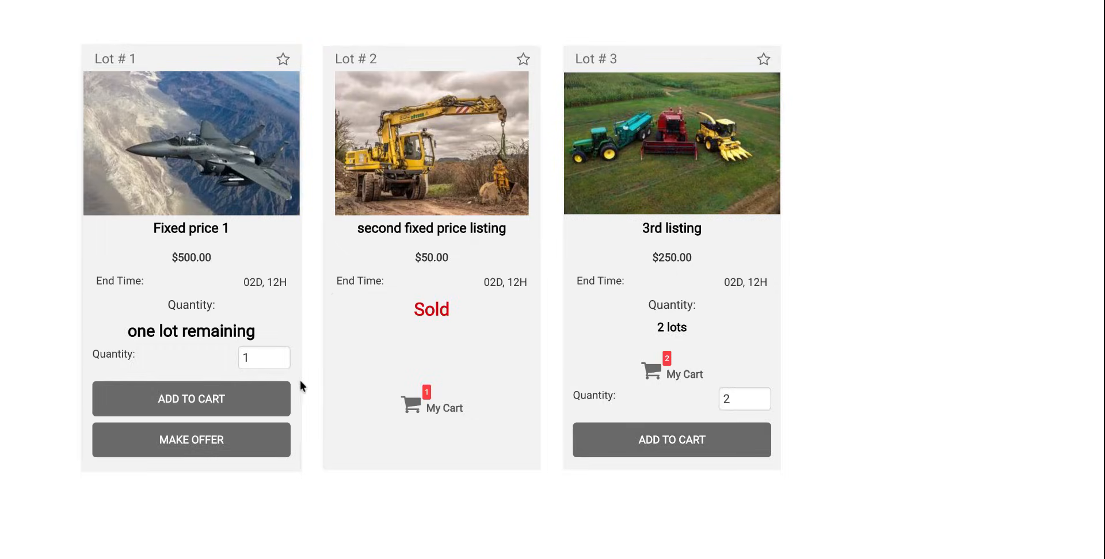
Open the Make Offer form for the Fixed price 1 lot, check its phone and message fields, and cancel it
click(197, 452)
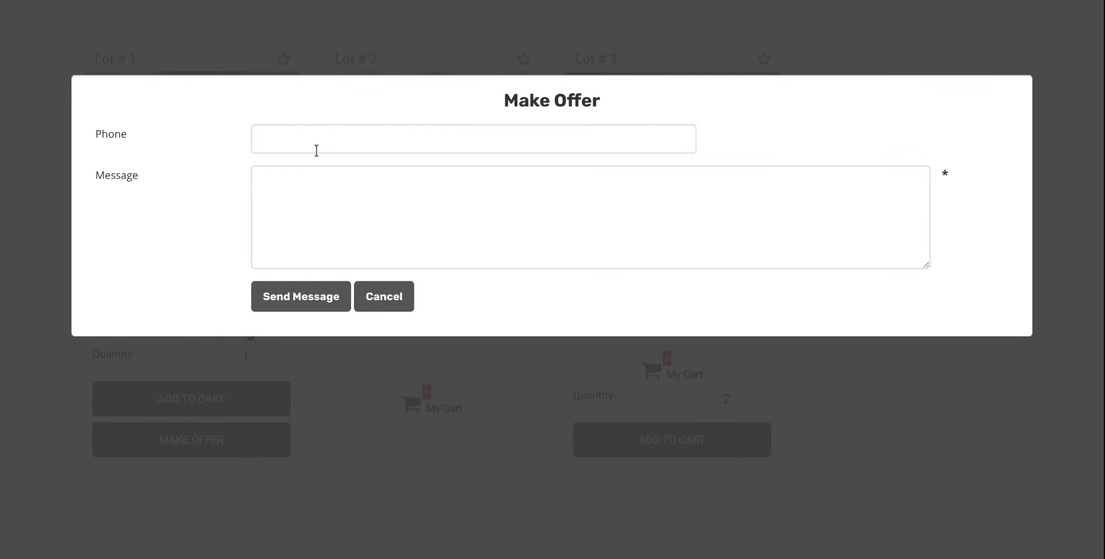
click(401, 140)
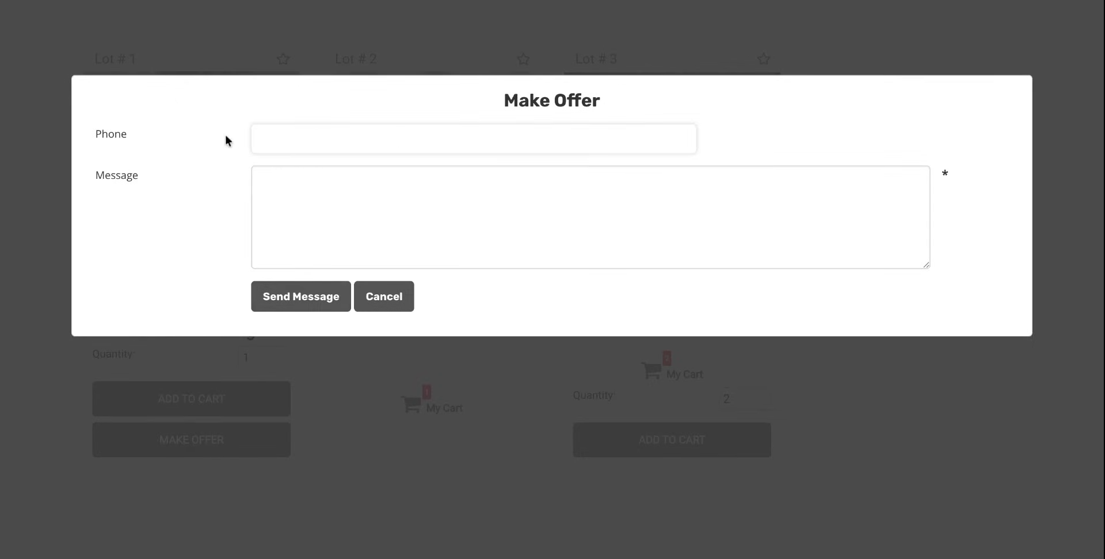
click(290, 196)
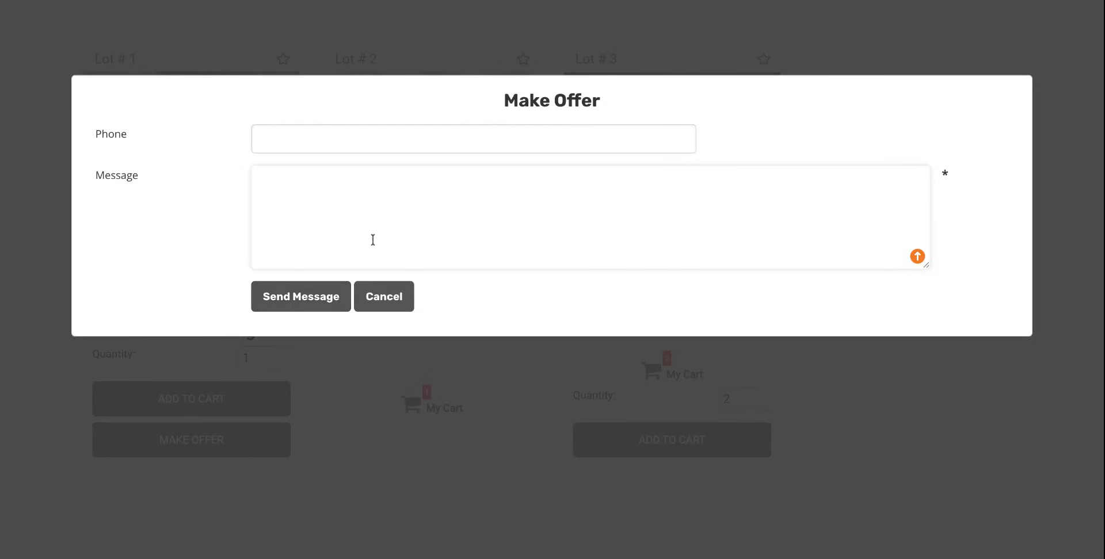
click(384, 296)
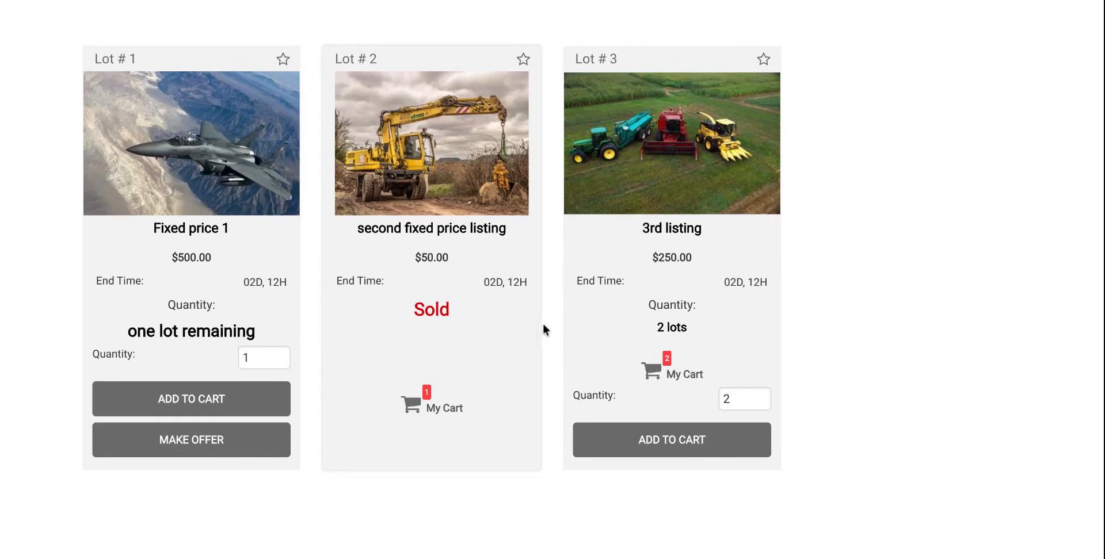
Open the shopping cart and change the quantity of the 3rd listing to 3
scroll(836, 273, up, 1)
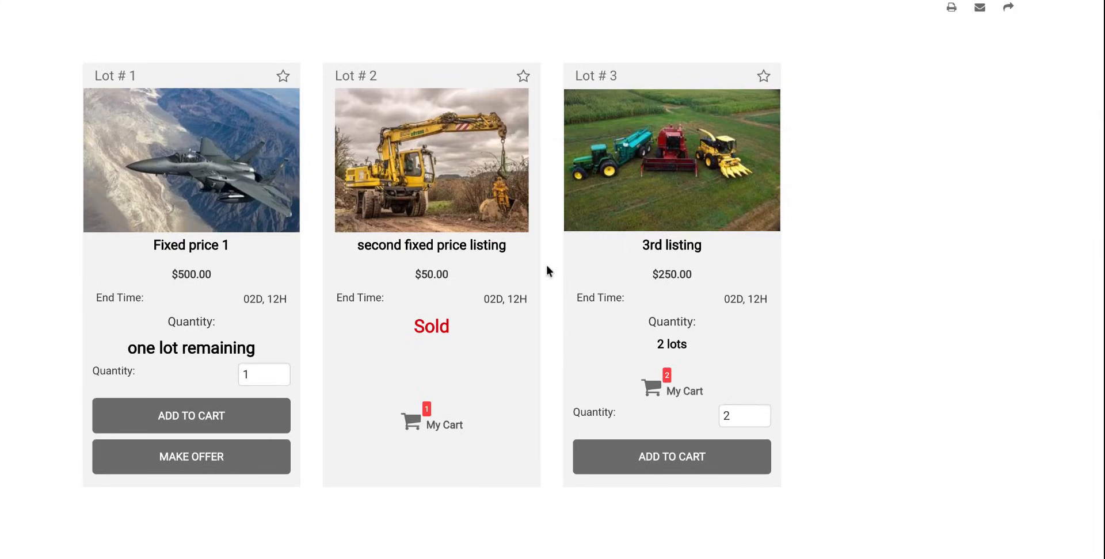
scroll(710, 258, up, 3)
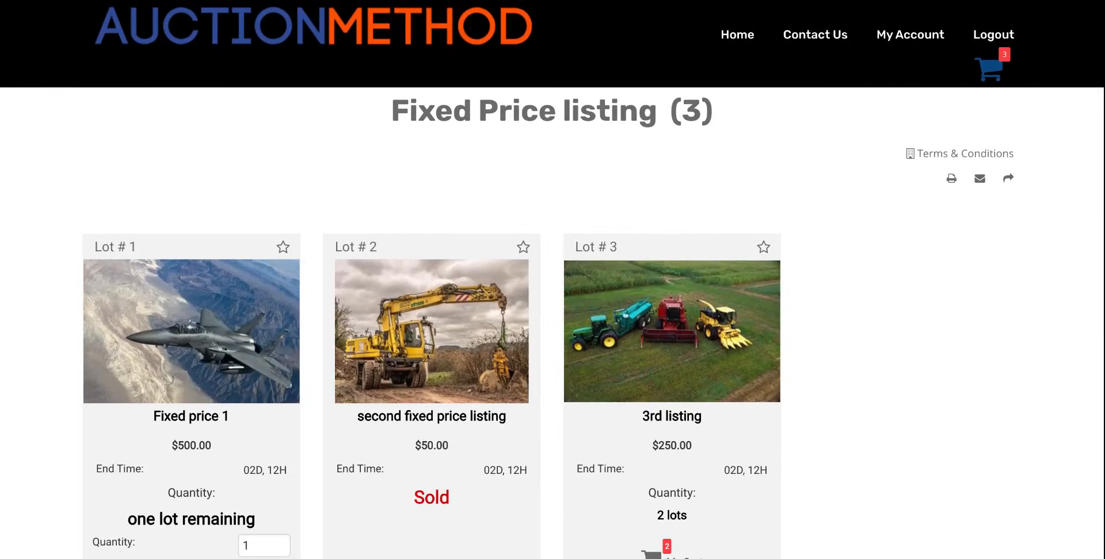
scroll(739, 133, down, 1)
scroll(739, 132, up, 1)
click(993, 78)
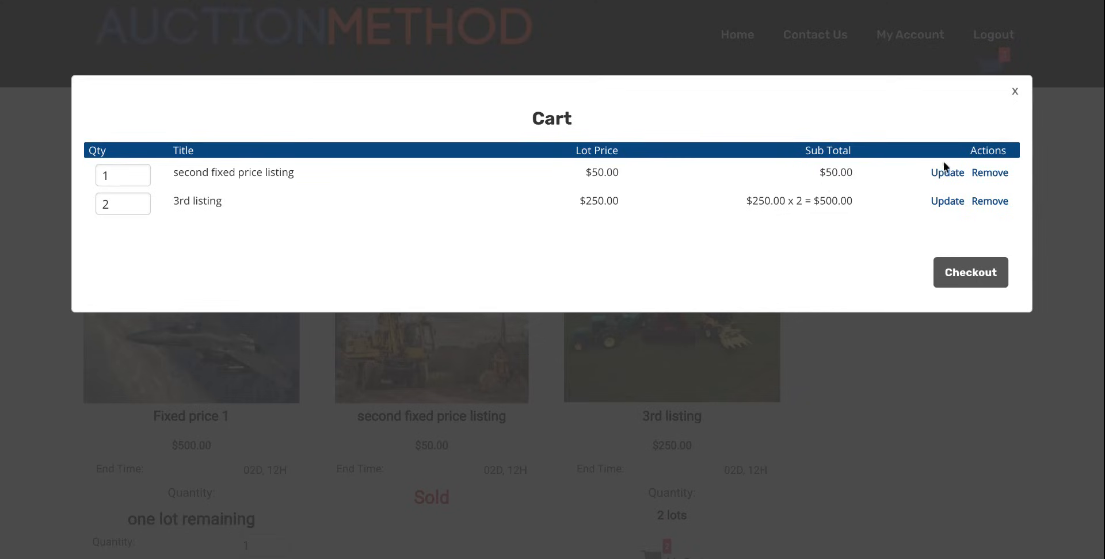
click(948, 202)
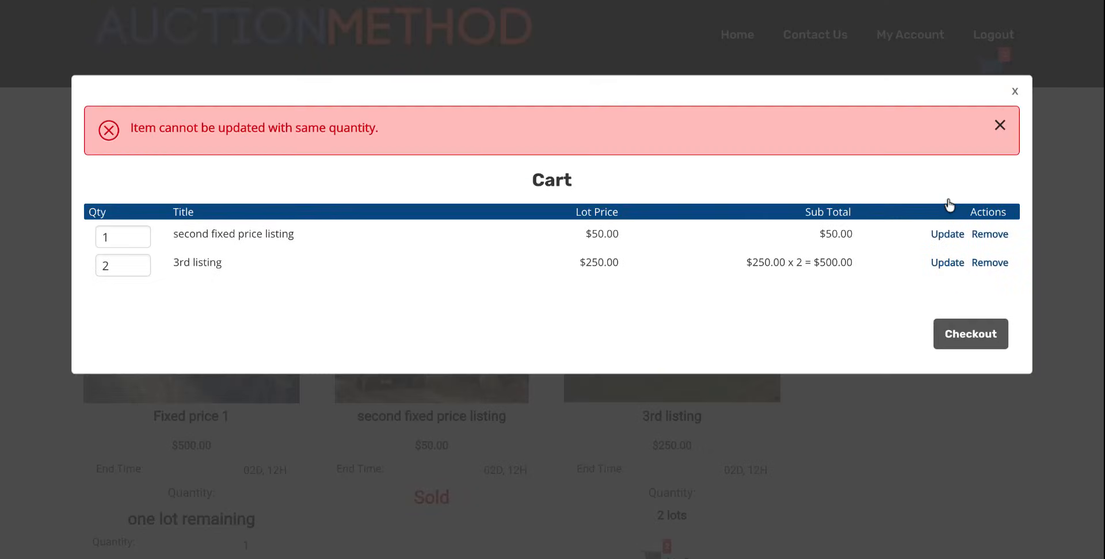
click(129, 265)
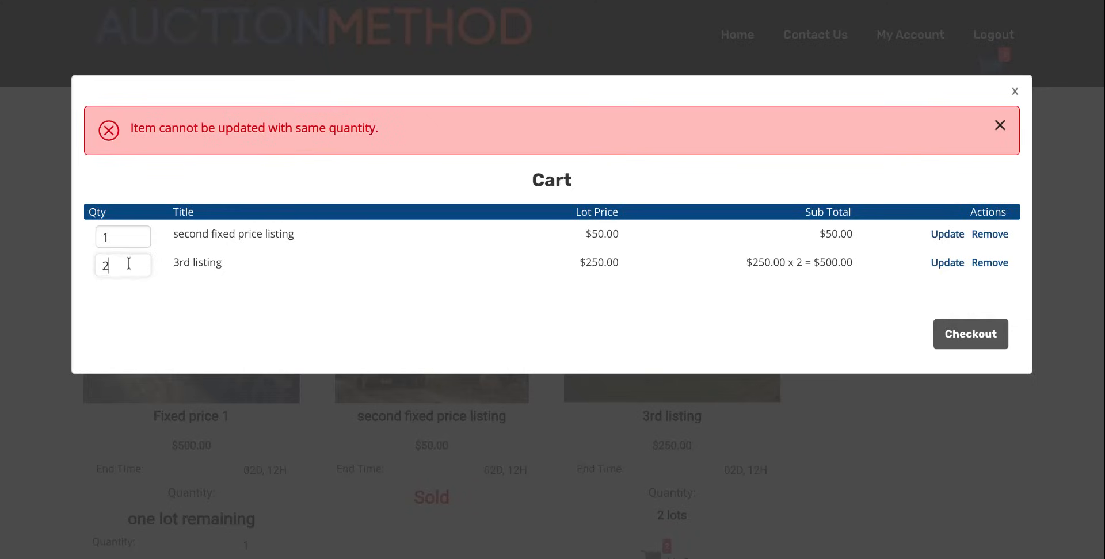
key(BackSpace)
text(3)
Check out the cart, pay the invoice with the saved card, and dismiss the payment notification
click(952, 340)
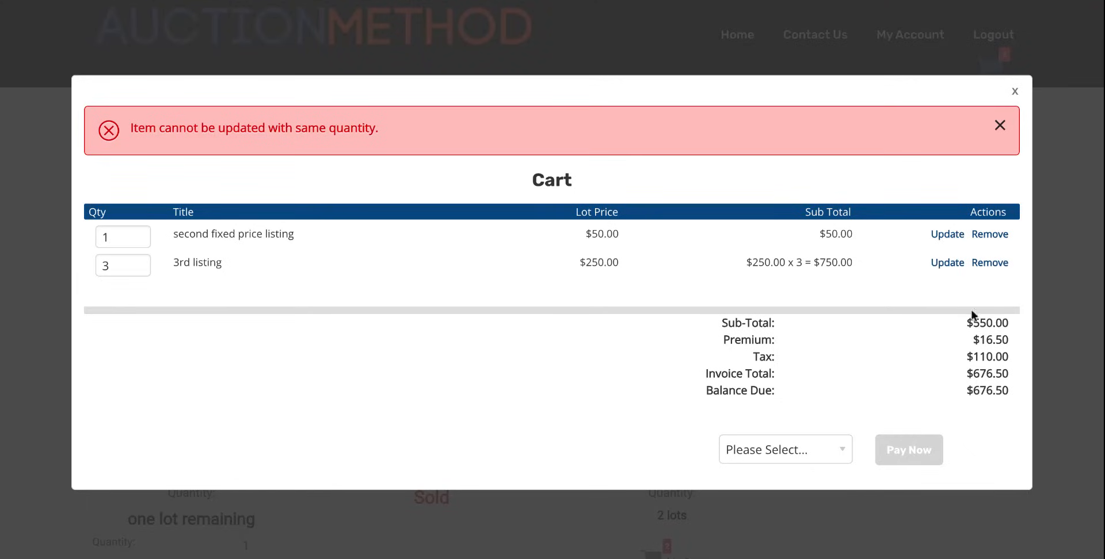
click(831, 451)
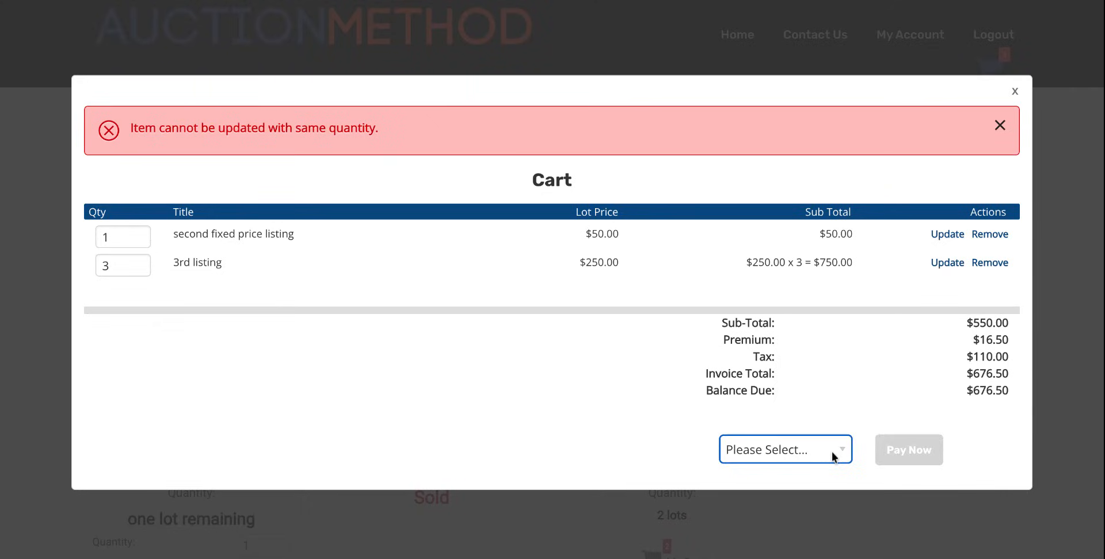
click(783, 469)
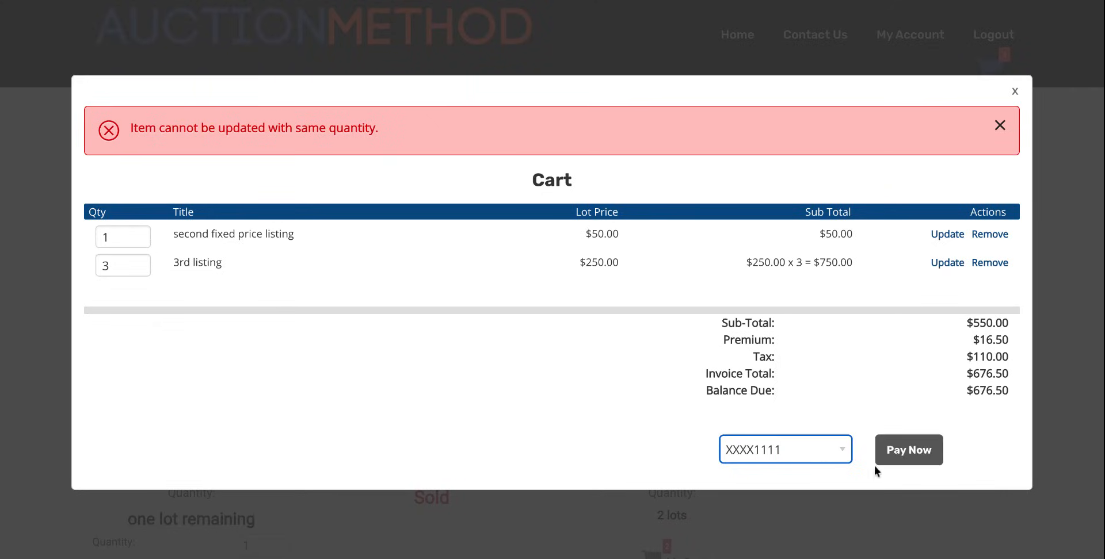
click(909, 451)
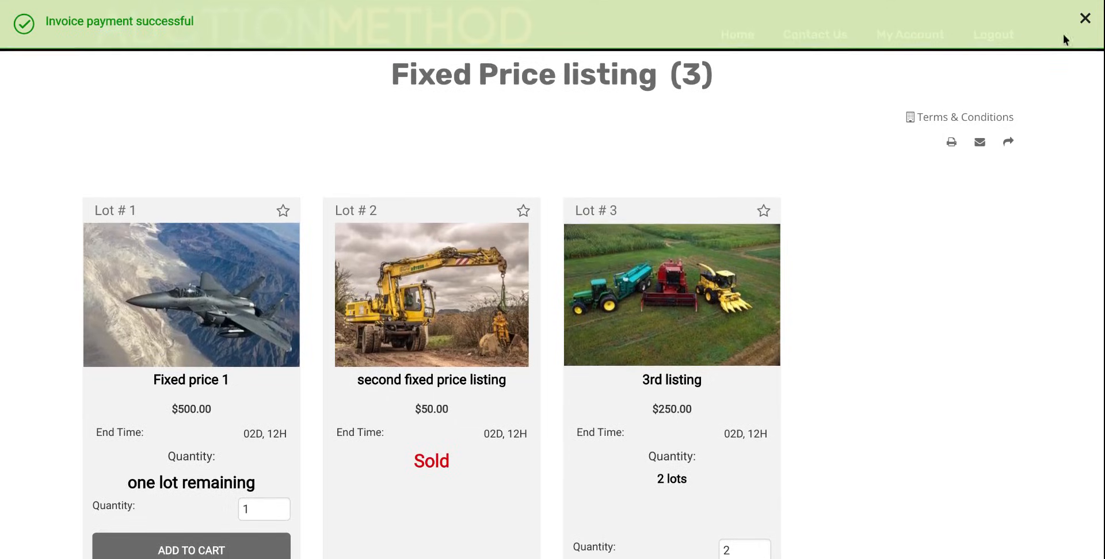
click(1085, 19)
scroll(922, 292, down, 3)
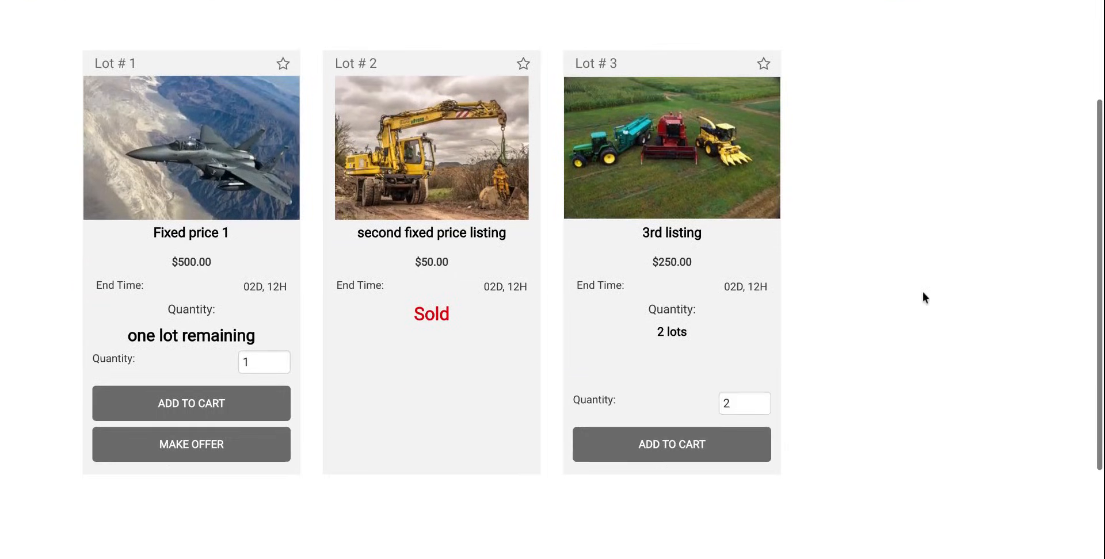
scroll(923, 292, up, 3)
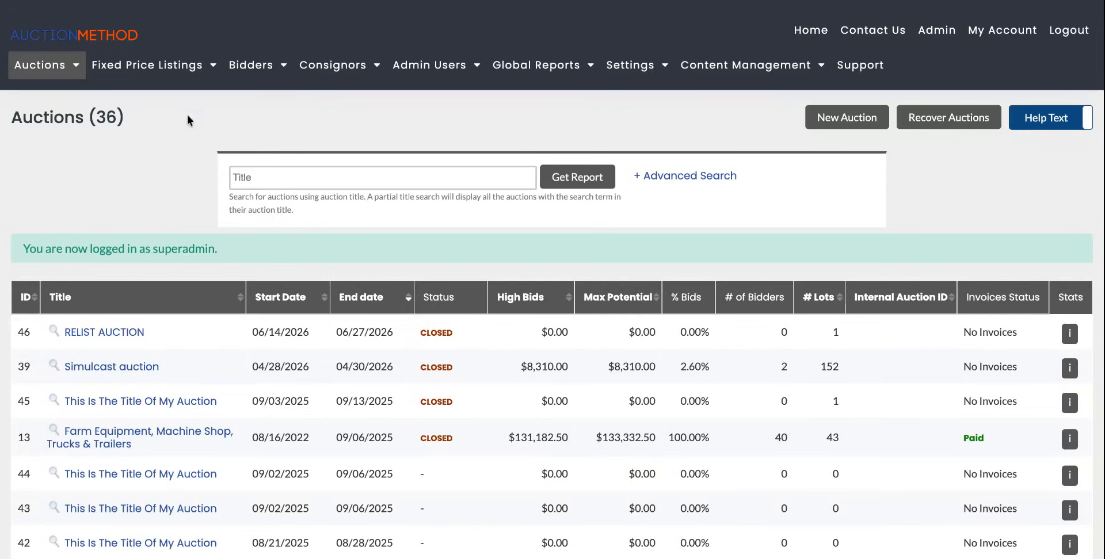
Open the Fixed Price Listing Invoices in the admin area and review the invoice summary and list
mouse_move(156, 68)
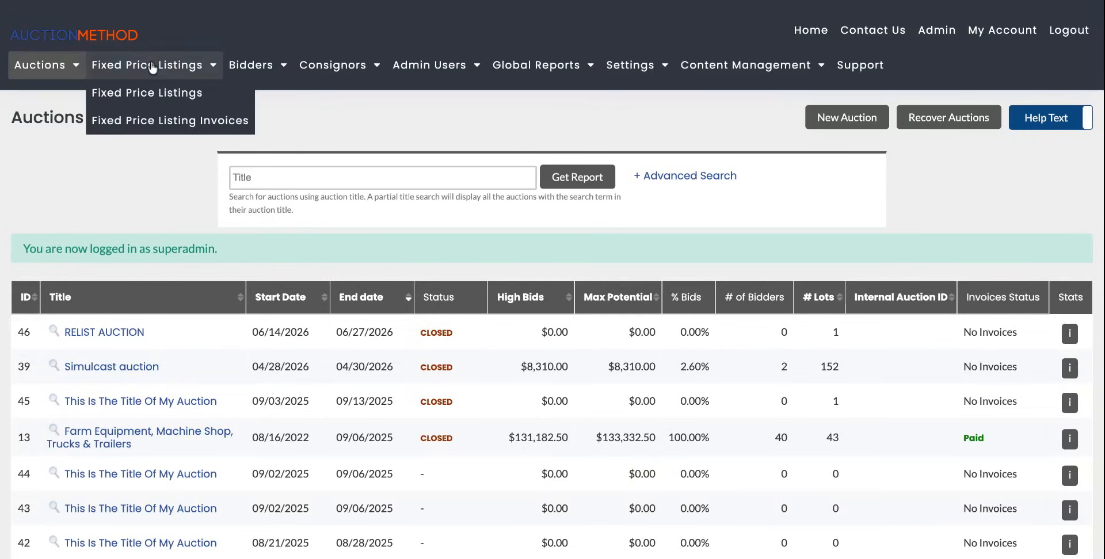
click(175, 122)
scroll(306, 247, down, 1)
scroll(403, 311, down, 1)
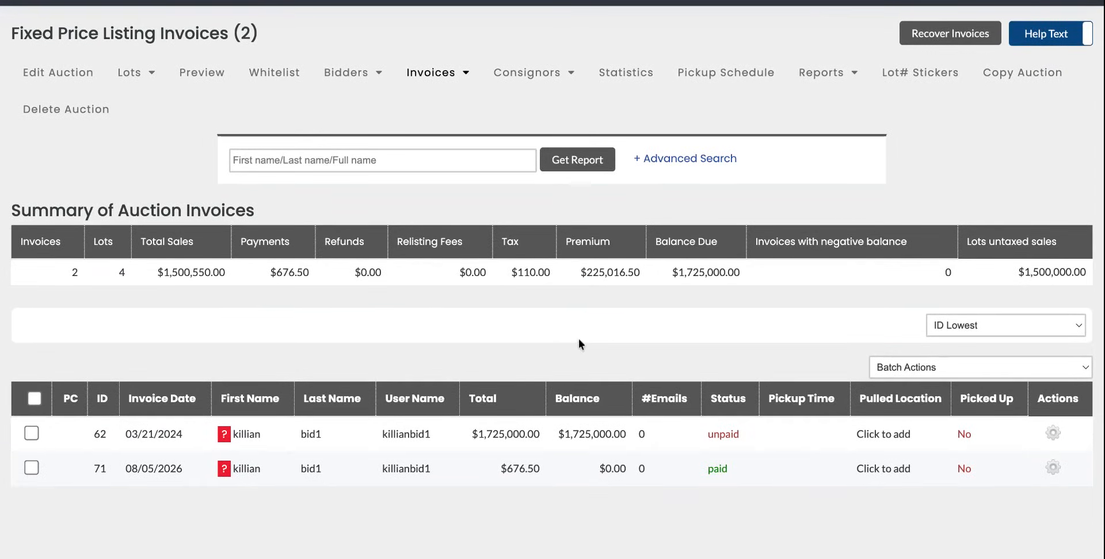
scroll(660, 426, down, 2)
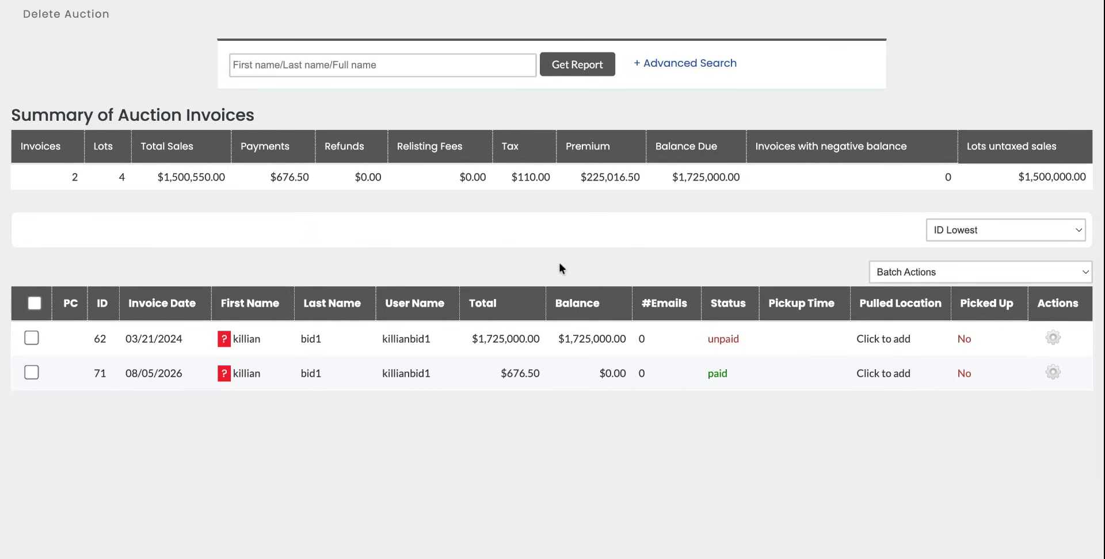
scroll(552, 259, up, 3)
scroll(639, 278, down, 2)
Open the paid invoice dated 08/05/2026 for editing and look through its details
click(1048, 430)
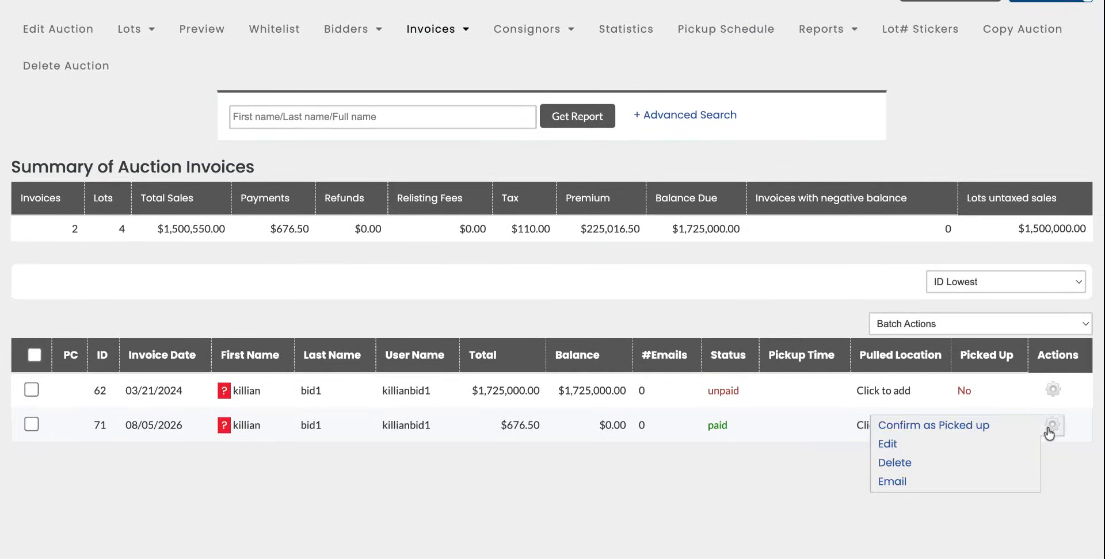
click(886, 445)
scroll(691, 293, down, 5)
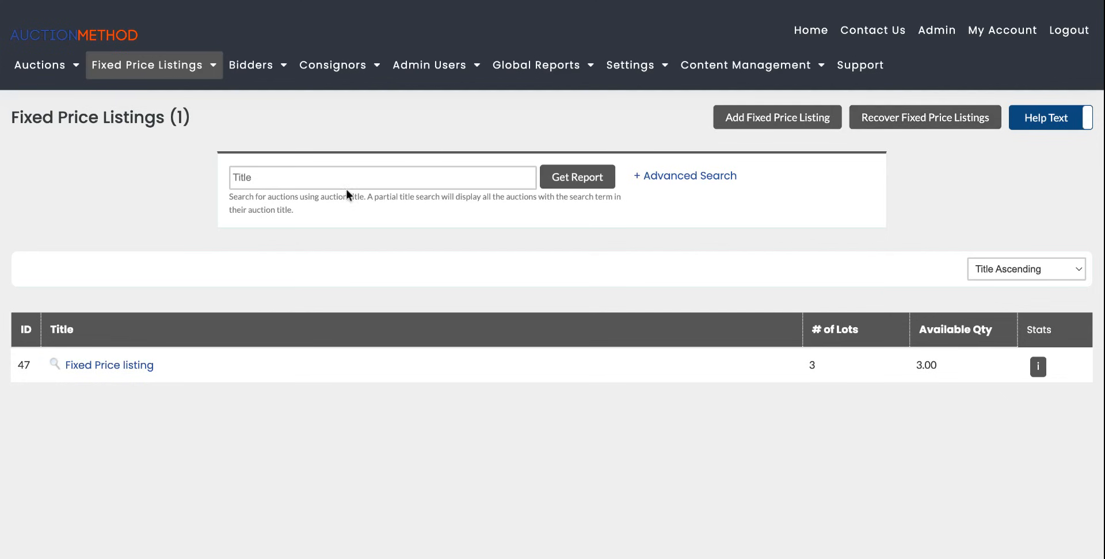
Open the Fixed Price listing's edit page from the admin list, look at it, and return to the list
click(103, 369)
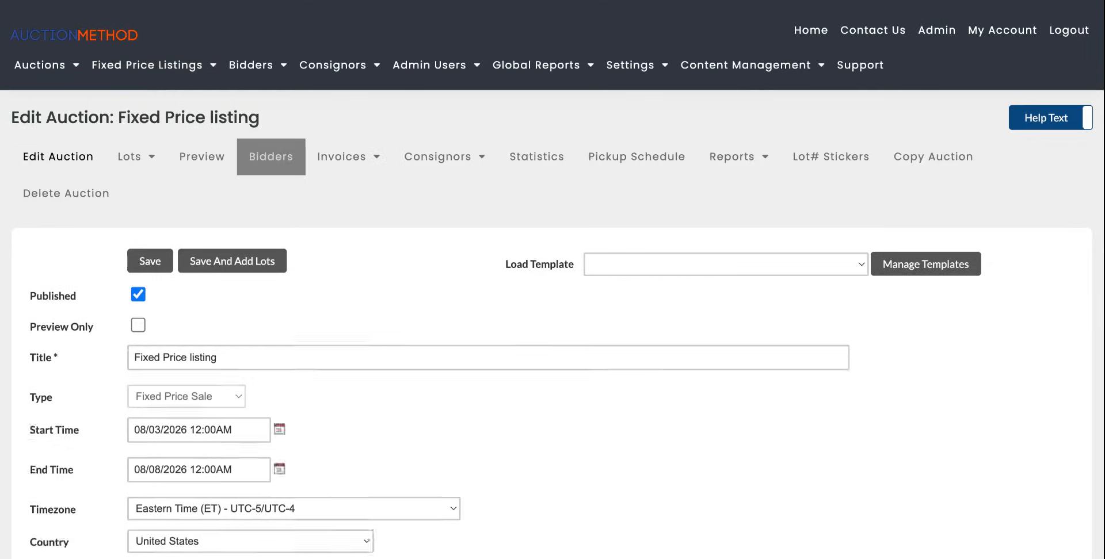
mouse_move(136, 164)
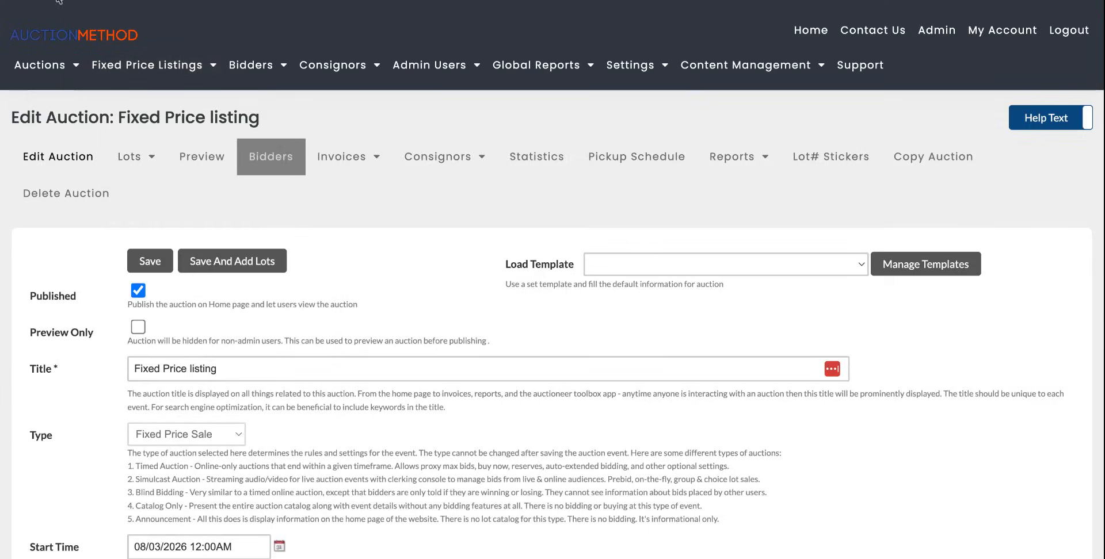
key(alt+Left)
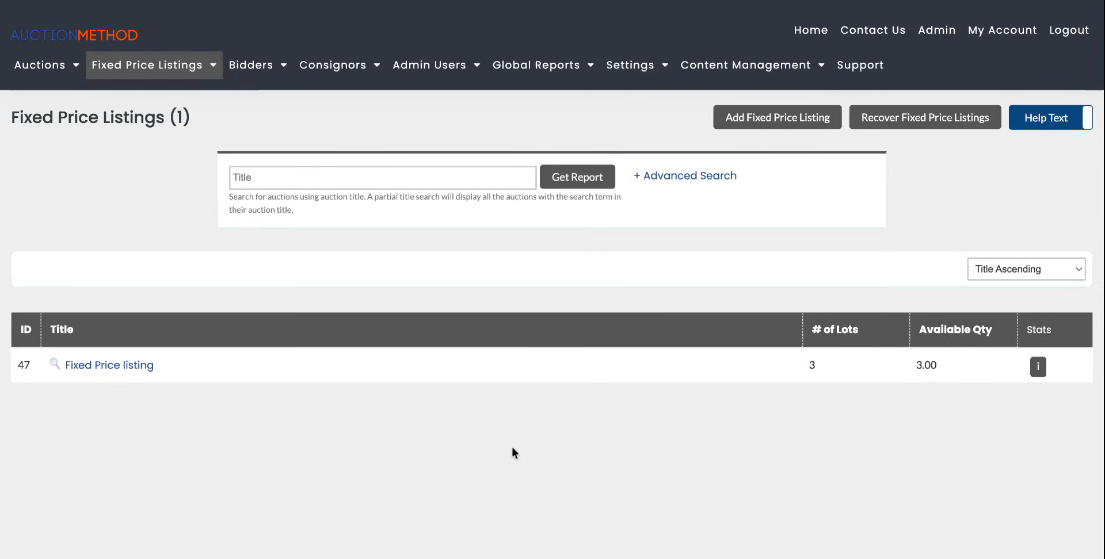